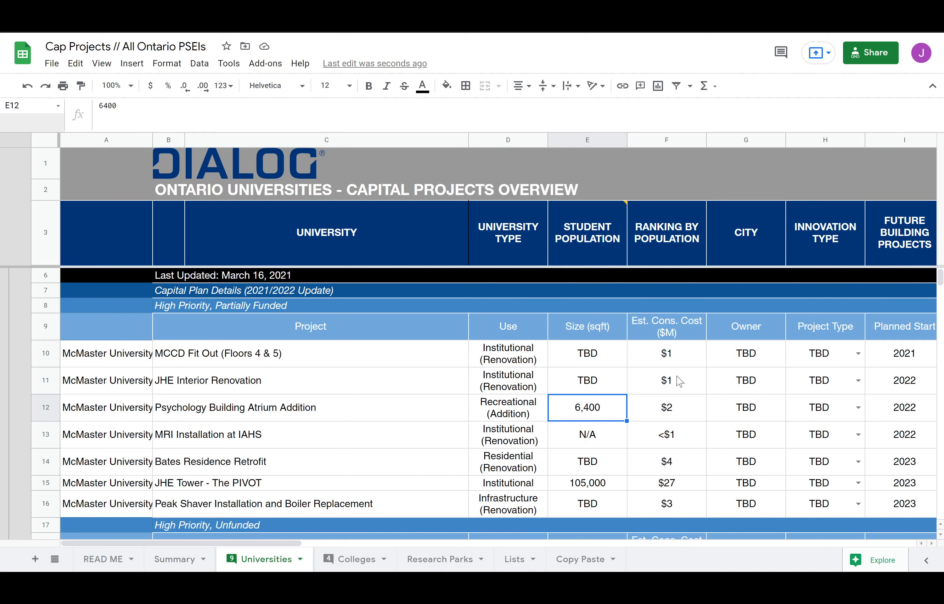
Step: Inspect McMaster University's Future Building Projects formula in I5, then select and review its project rows B10:M75
{"action": "scroll", "coordinate": [725, 352], "scroll_direction": "up", "scroll_amount": 2}
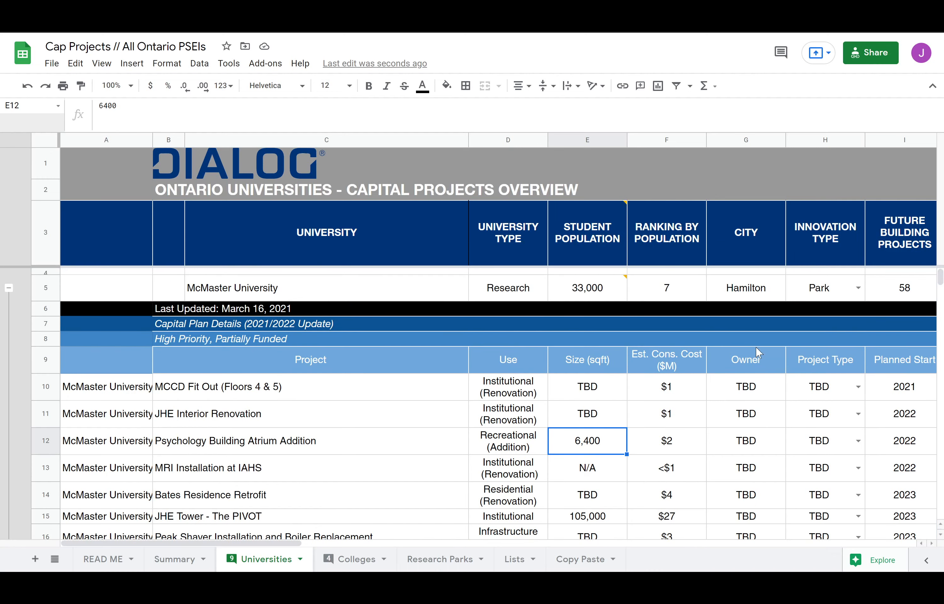
{"action": "left_click", "coordinate": [881, 285]}
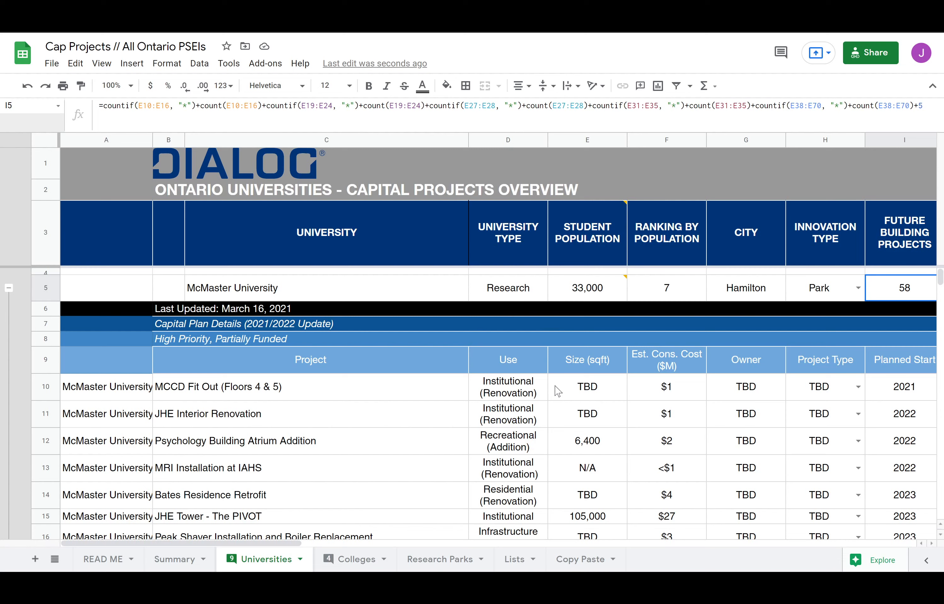
{"action": "left_click", "coordinate": [498, 396]}
{"action": "left_click_drag", "start_coordinate": [499, 396], "coordinate": [515, 351]}
{"action": "scroll", "coordinate": [541, 362], "scroll_direction": "up", "scroll_amount": 10}
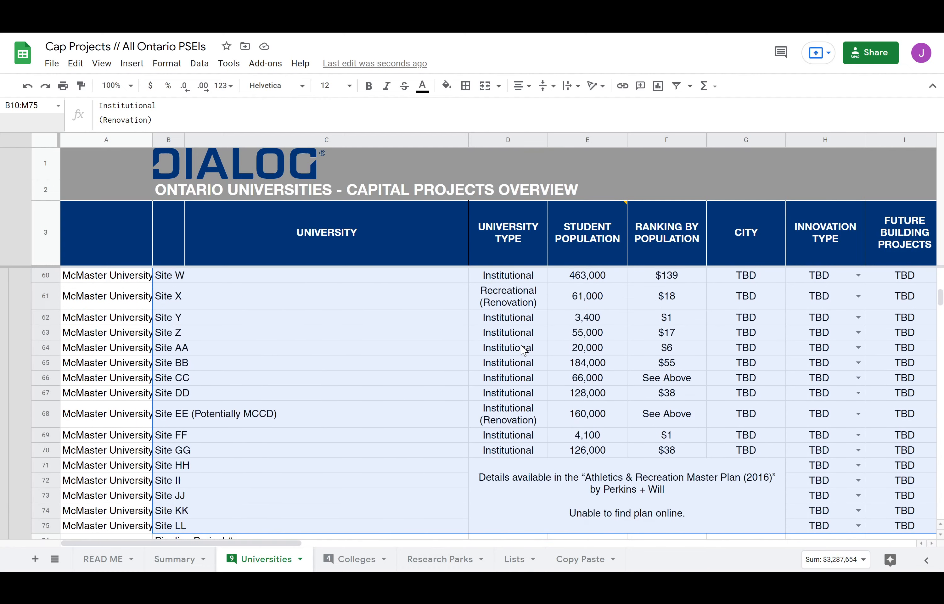
{"action": "scroll", "coordinate": [545, 372], "scroll_direction": "up", "scroll_amount": 4}
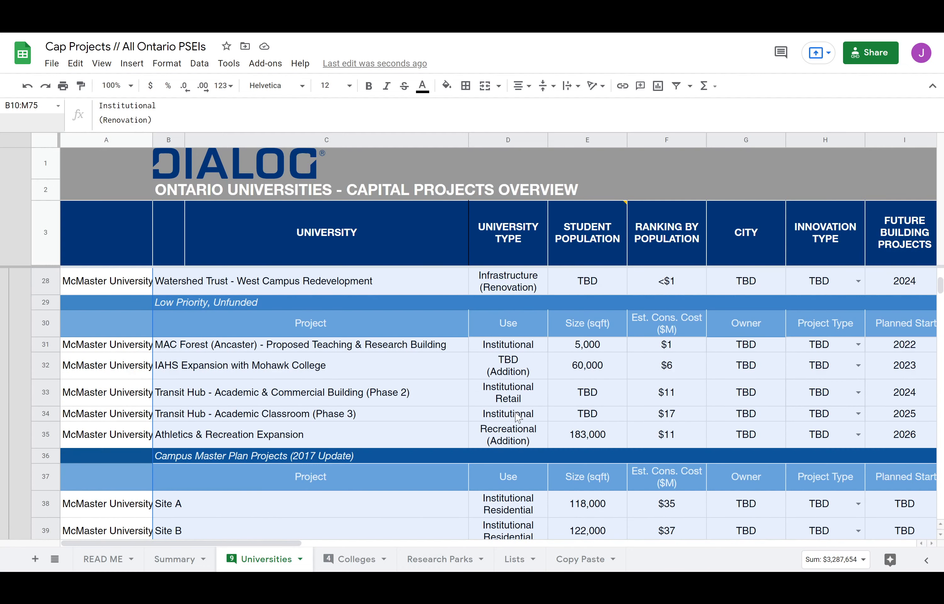
{"action": "scroll", "coordinate": [519, 494], "scroll_direction": "down", "scroll_amount": 1}
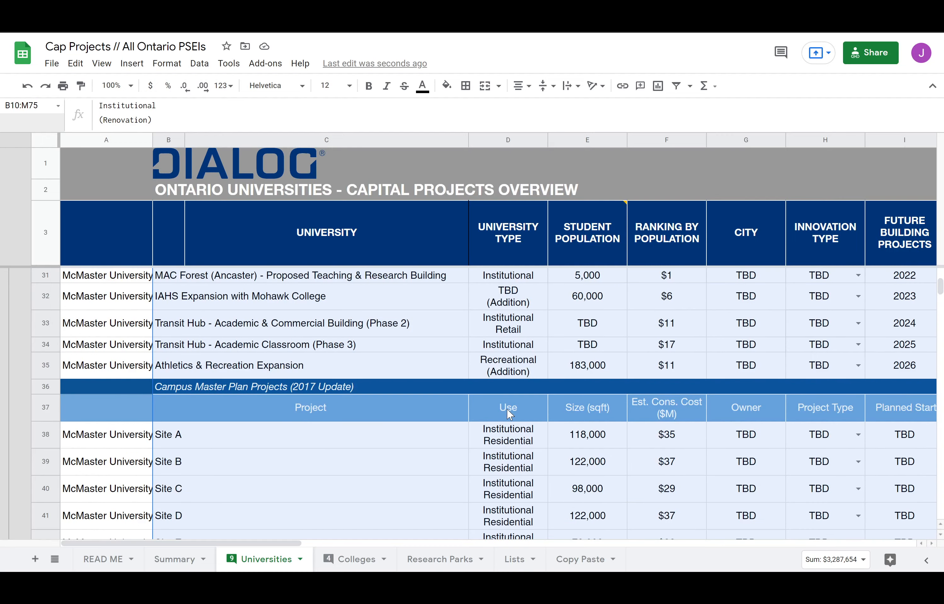
{"action": "scroll", "coordinate": [509, 414], "scroll_direction": "up", "scroll_amount": 3}
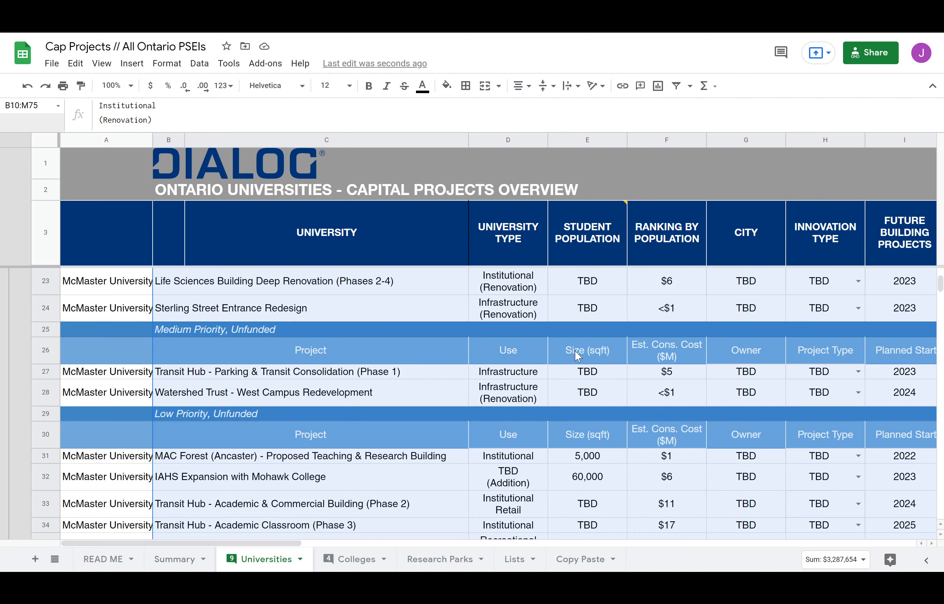
{"action": "scroll", "coordinate": [574, 350], "scroll_direction": "up", "scroll_amount": 6}
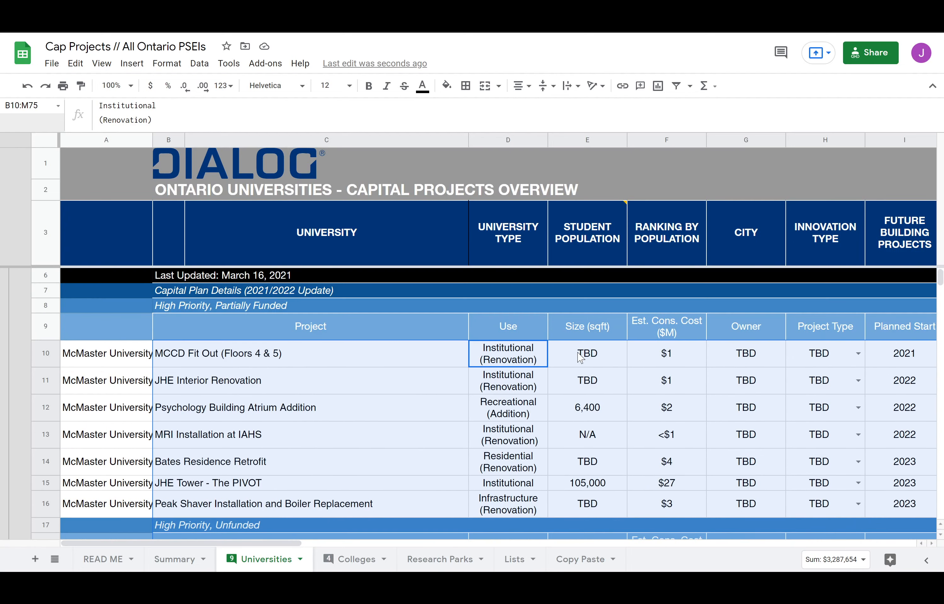
Step: Examine which Size (sqft) ranges the McMaster University Future Building Projects formula in I5 counts, leaving the formula as it is
{"action": "left_click", "coordinate": [581, 357]}
{"action": "scroll", "coordinate": [610, 355], "scroll_direction": "up", "scroll_amount": 1}
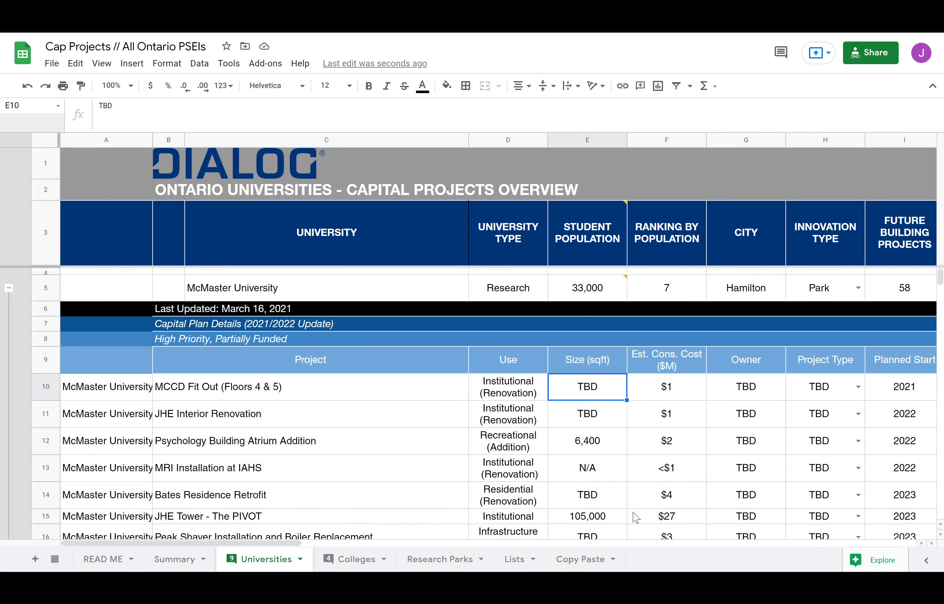
{"action": "left_click", "coordinate": [884, 288]}
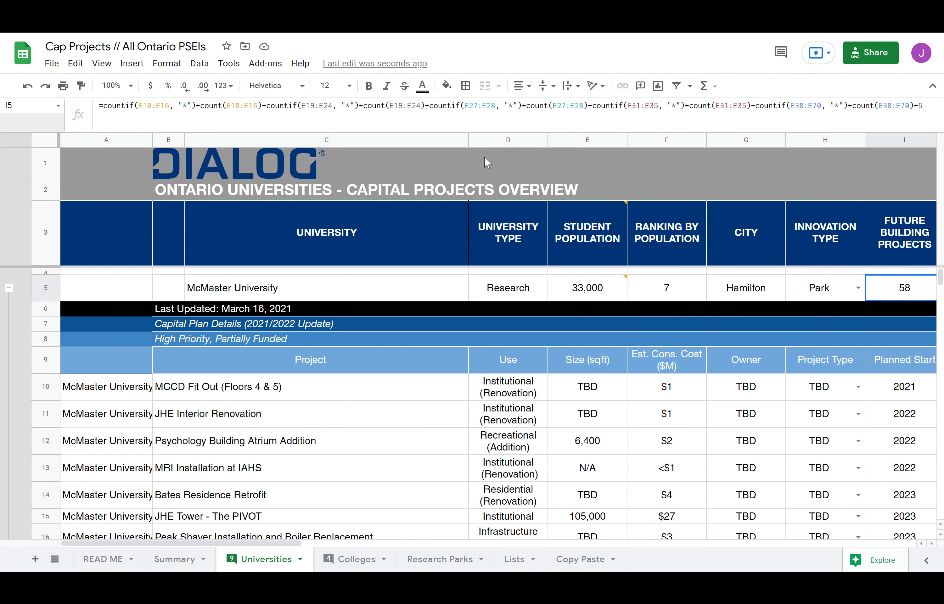
{"action": "left_click", "coordinate": [402, 105]}
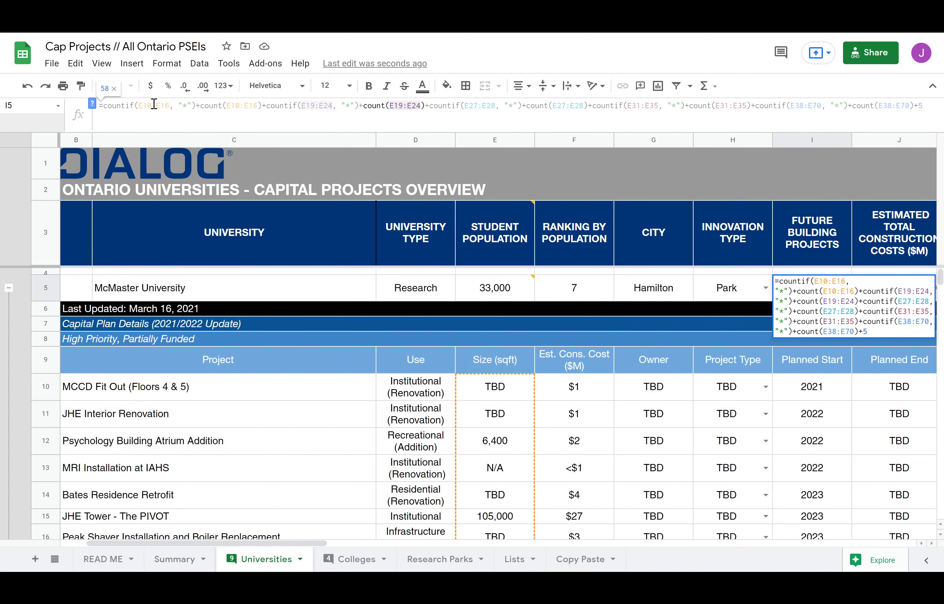
{"action": "scroll", "coordinate": [551, 386], "scroll_direction": "down", "scroll_amount": 6}
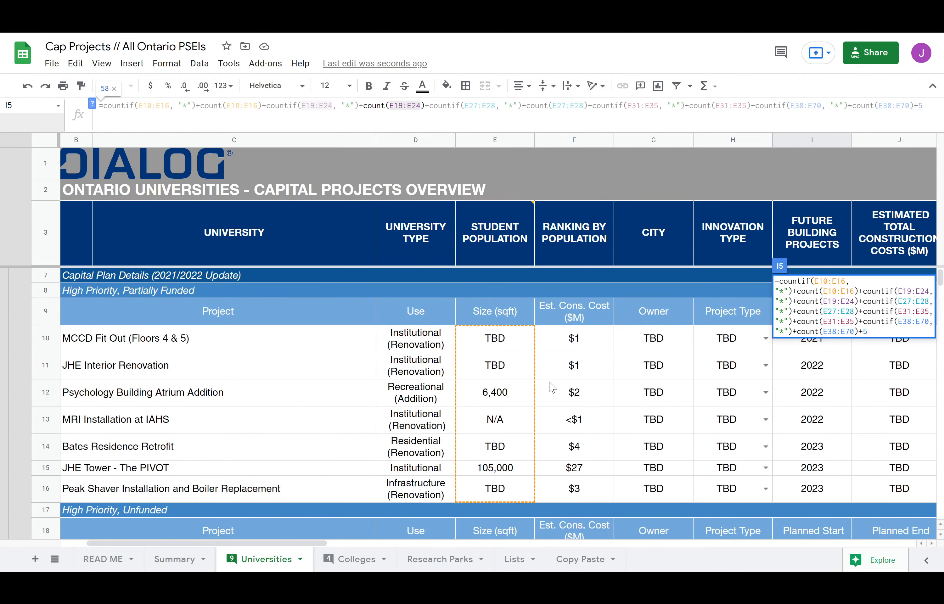
{"action": "scroll", "coordinate": [553, 386], "scroll_direction": "up", "scroll_amount": 1}
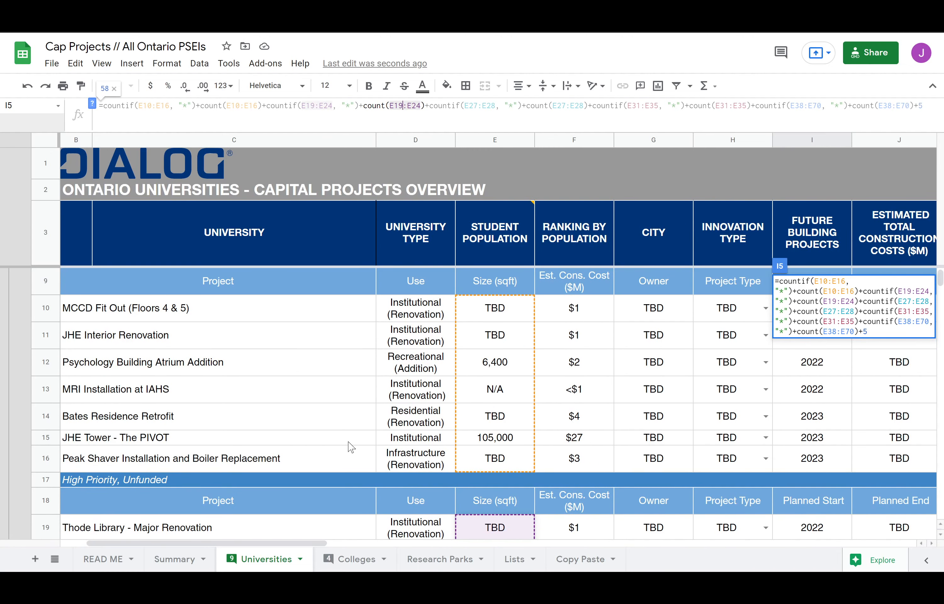
{"action": "scroll", "coordinate": [350, 446], "scroll_direction": "up", "scroll_amount": 1}
{"action": "scroll", "coordinate": [226, 344], "scroll_direction": "up", "scroll_amount": 1}
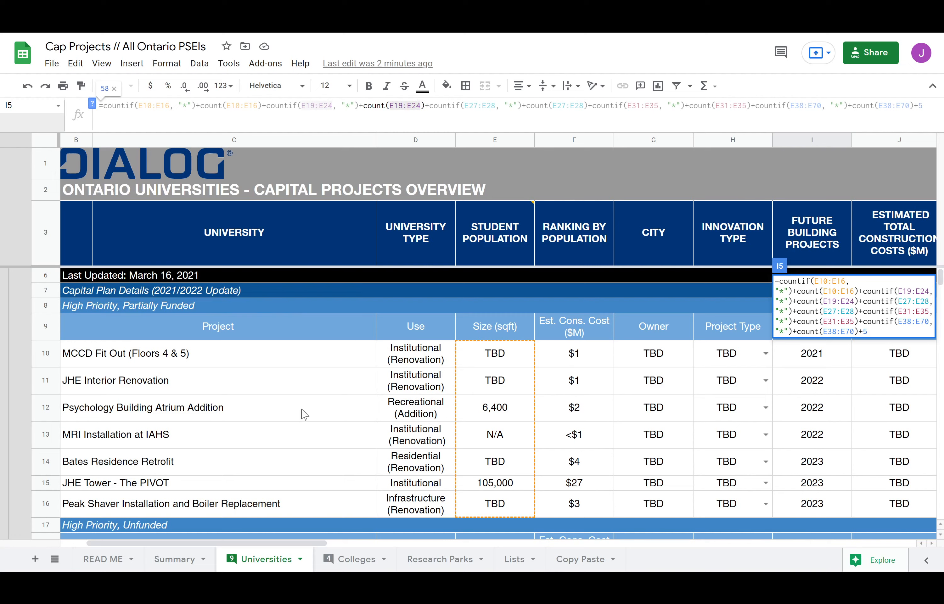
{"action": "scroll", "coordinate": [202, 325], "scroll_direction": "down", "scroll_amount": 6}
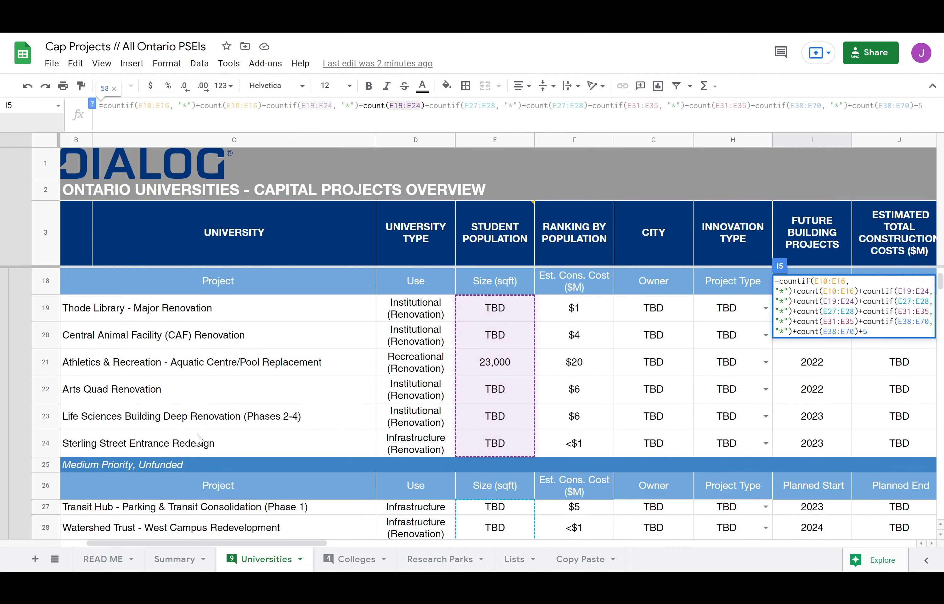
{"action": "scroll", "coordinate": [199, 439], "scroll_direction": "up", "scroll_amount": 6}
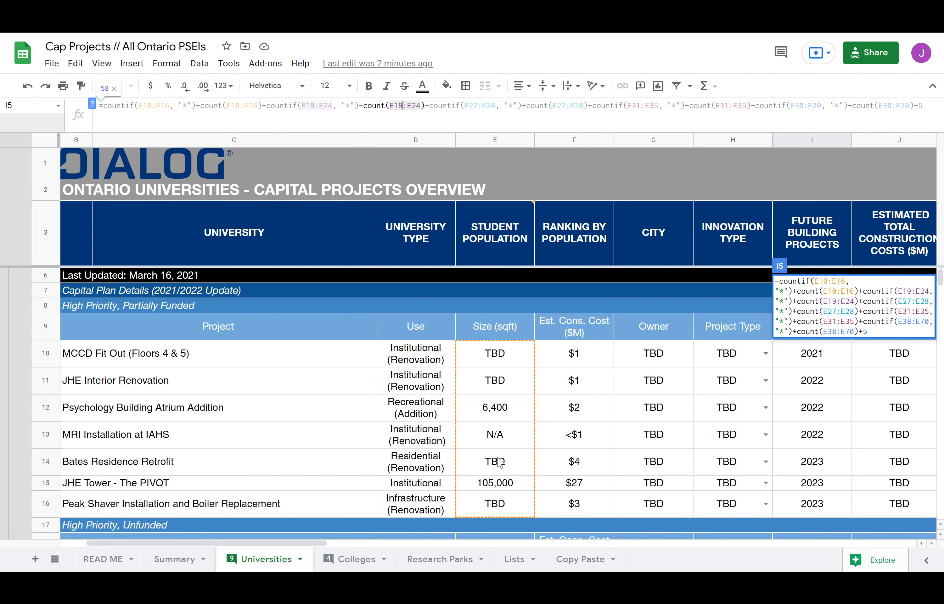
{"action": "scroll", "coordinate": [495, 466], "scroll_direction": "down", "scroll_amount": 2}
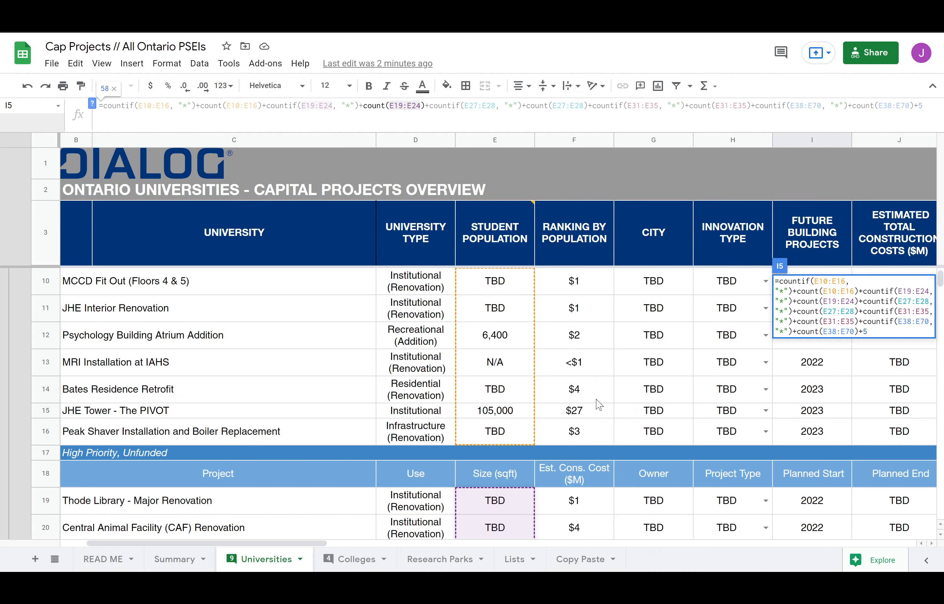
{"action": "key", "text": "Escape"}
{"action": "scroll", "coordinate": [579, 385], "scroll_direction": "down", "scroll_amount": 2}
{"action": "scroll", "coordinate": [501, 353], "scroll_direction": "up", "scroll_amount": 3}
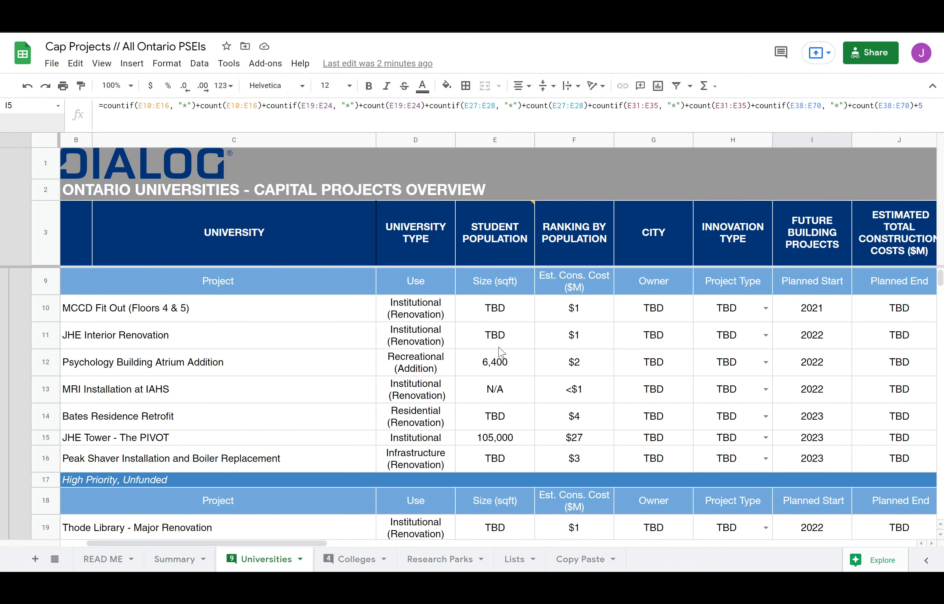
{"action": "scroll", "coordinate": [501, 349], "scroll_direction": "up", "scroll_amount": 2}
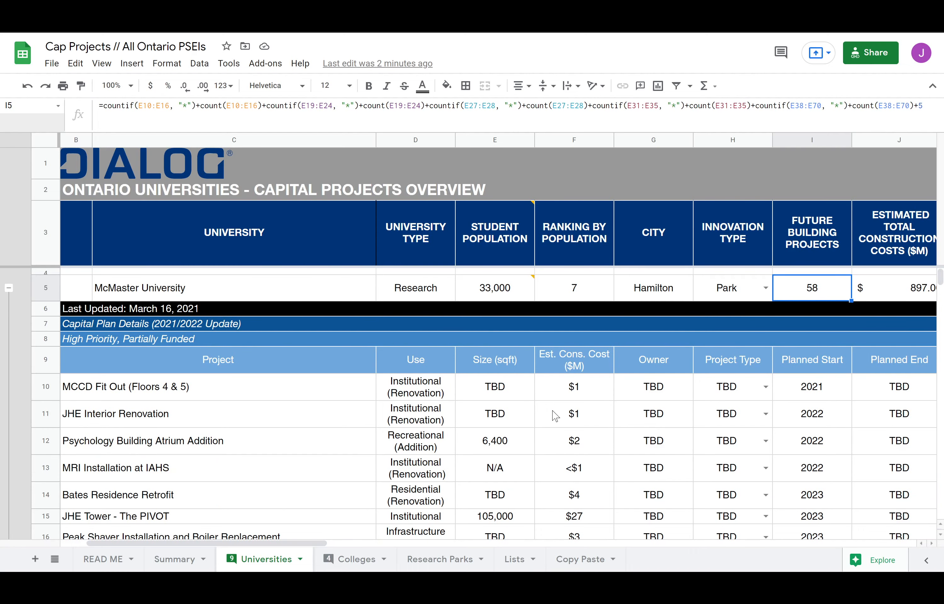
{"action": "scroll", "coordinate": [510, 429], "scroll_direction": "down", "scroll_amount": 3}
{"action": "scroll", "coordinate": [552, 378], "scroll_direction": "up", "scroll_amount": 1}
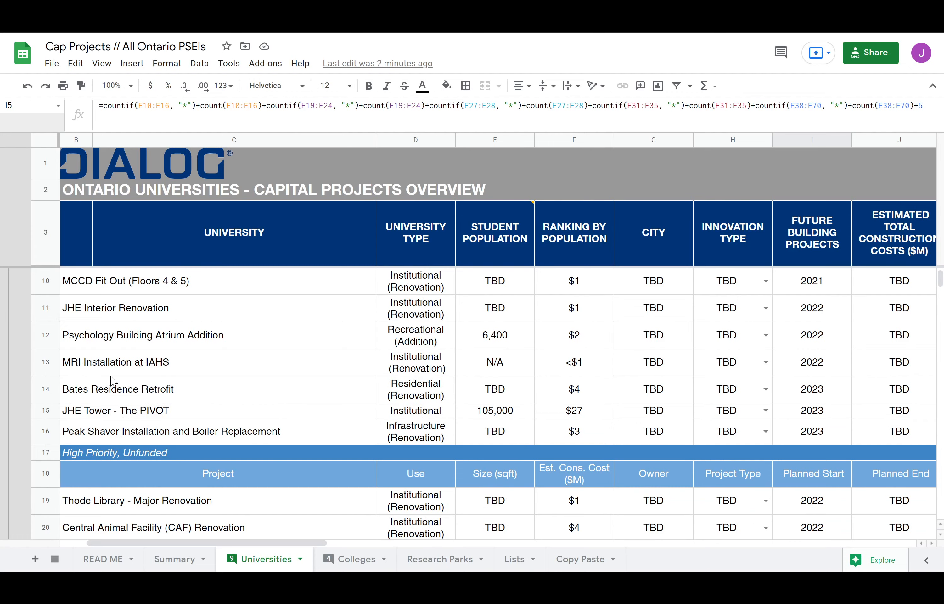
{"action": "right_click", "coordinate": [48, 391]}
{"action": "right_click", "coordinate": [48, 391]}
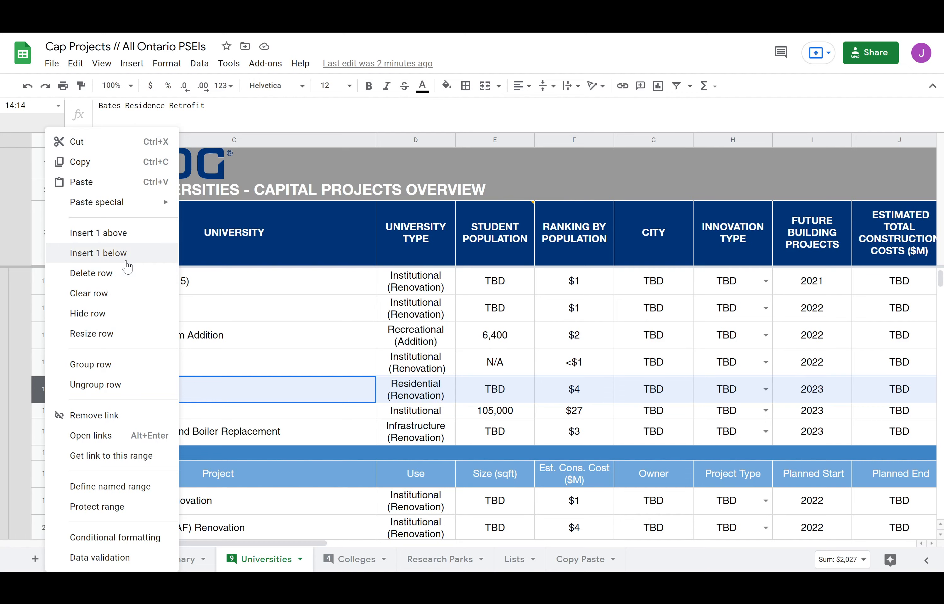
{"action": "left_click", "coordinate": [295, 316]}
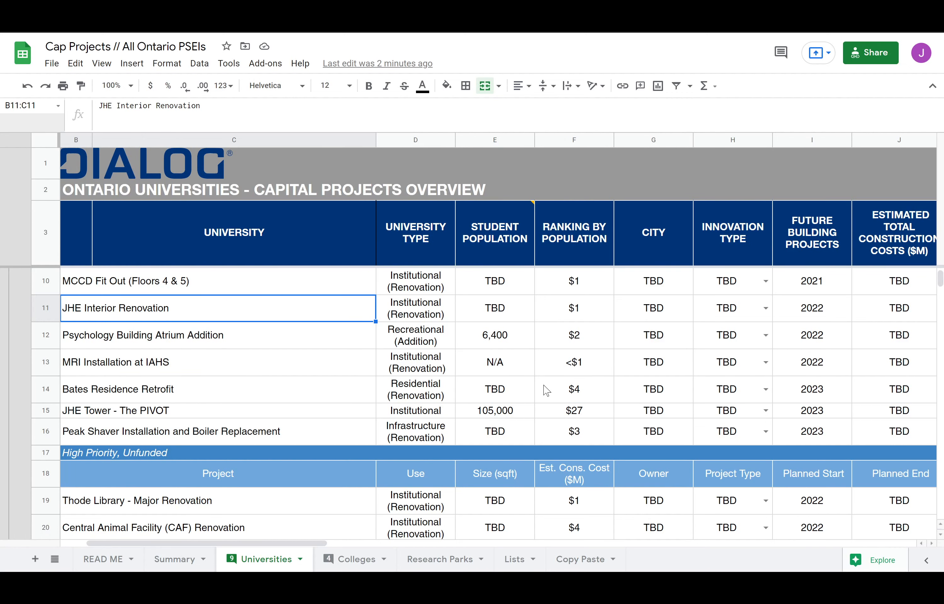
Step: Insert one row below the Peak Shaver Installation and Boiler Replacement project in row 16
{"action": "left_click", "coordinate": [95, 437]}
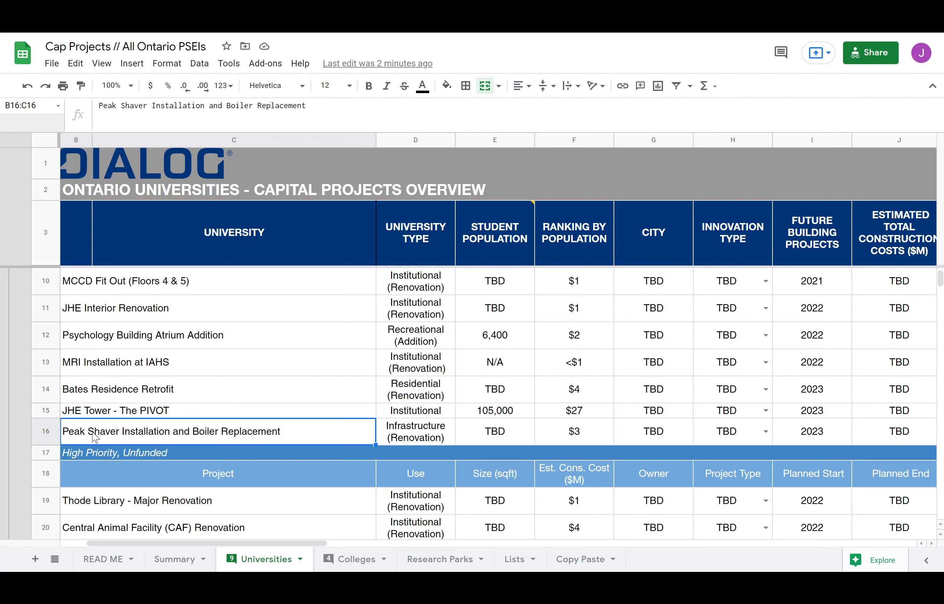
{"action": "left_click_drag", "start_coordinate": [119, 436], "coordinate": [908, 436]}
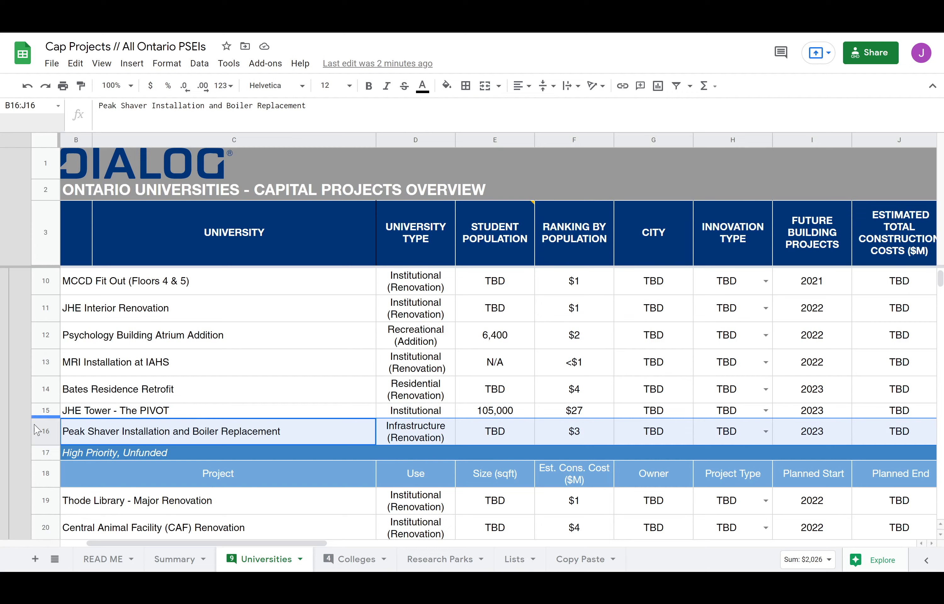
{"action": "right_click", "coordinate": [46, 431]}
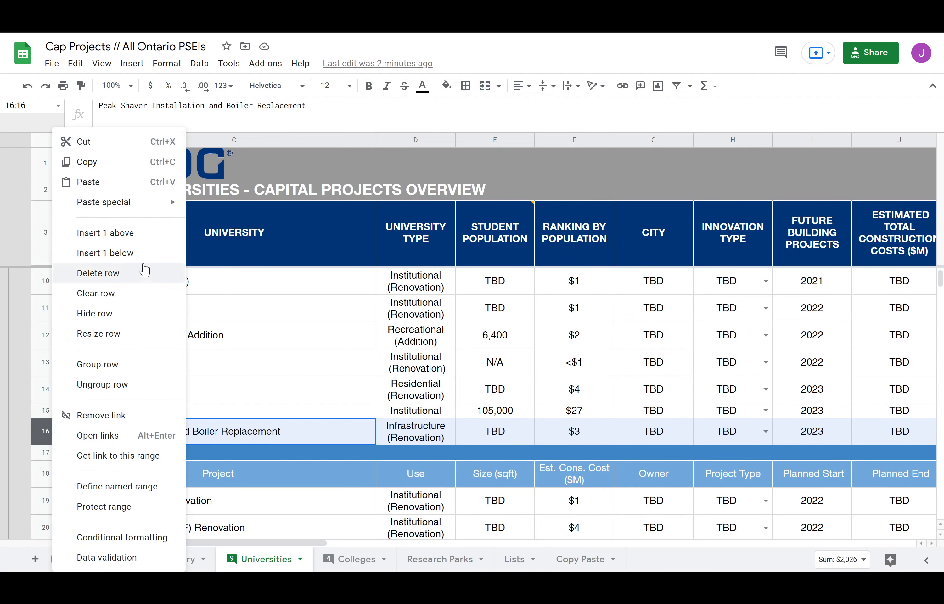
{"action": "left_click", "coordinate": [127, 259]}
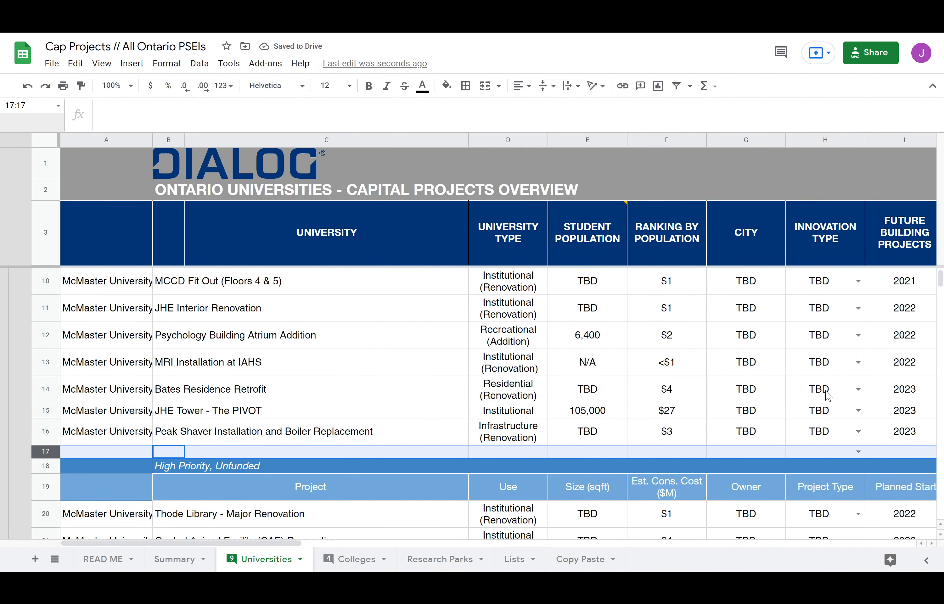
Step: Check whether the ranges in the Future Building Projects formula in I5 cover the inserted row 17
{"action": "scroll", "coordinate": [824, 380], "scroll_direction": "up", "scroll_amount": 3}
{"action": "left_click", "coordinate": [891, 295]}
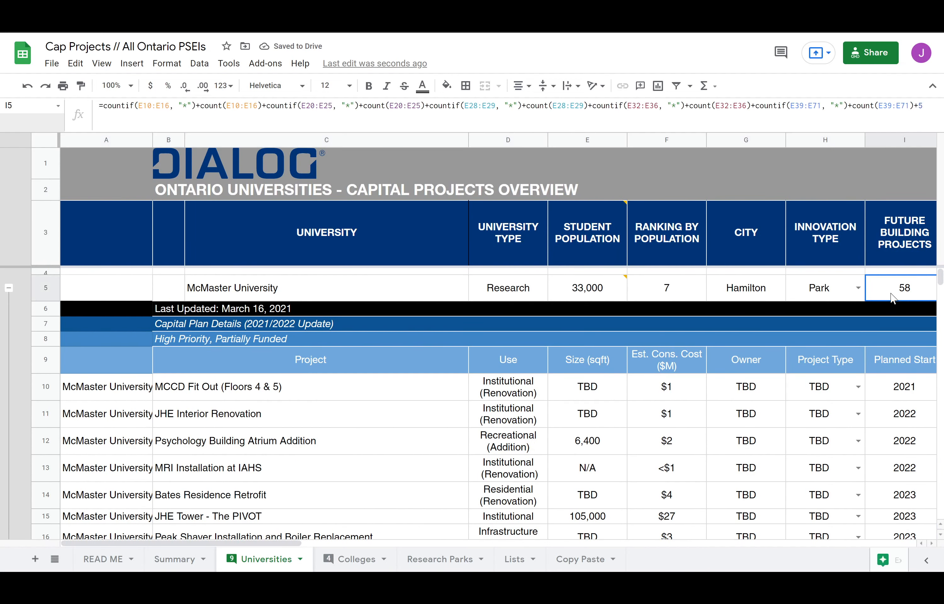
{"action": "left_click", "coordinate": [498, 113]}
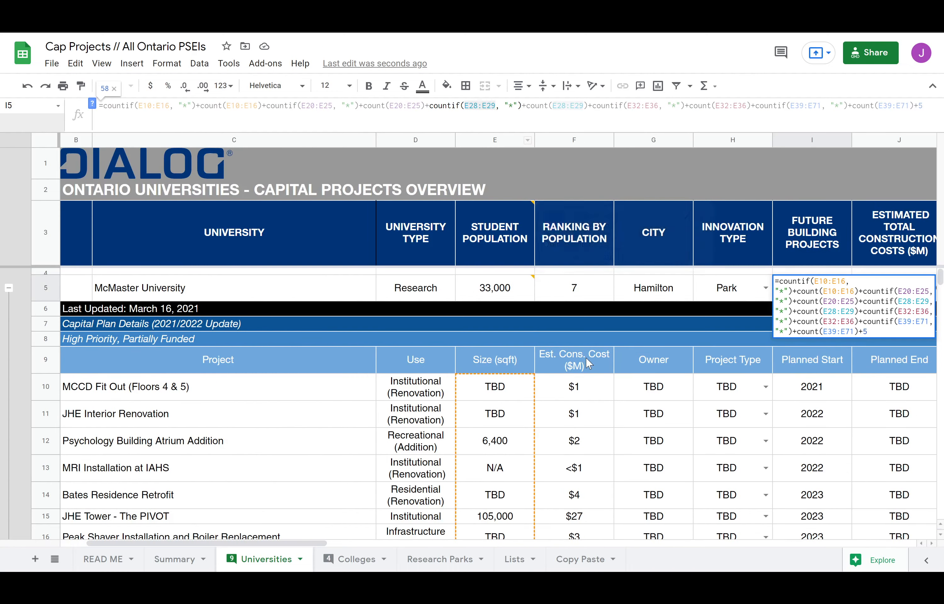
{"action": "scroll", "coordinate": [587, 360], "scroll_direction": "down", "scroll_amount": 2}
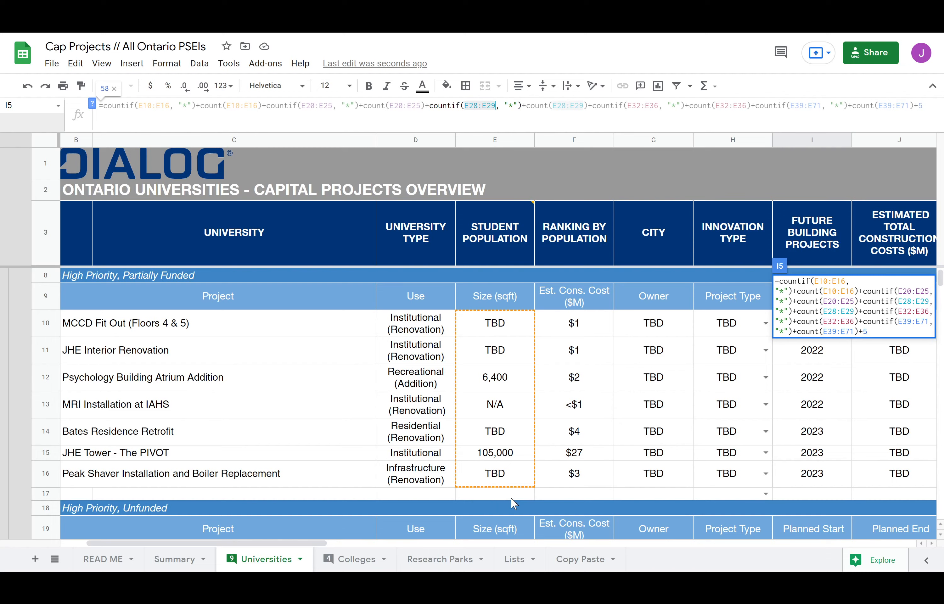
{"action": "key", "text": "Escape"}
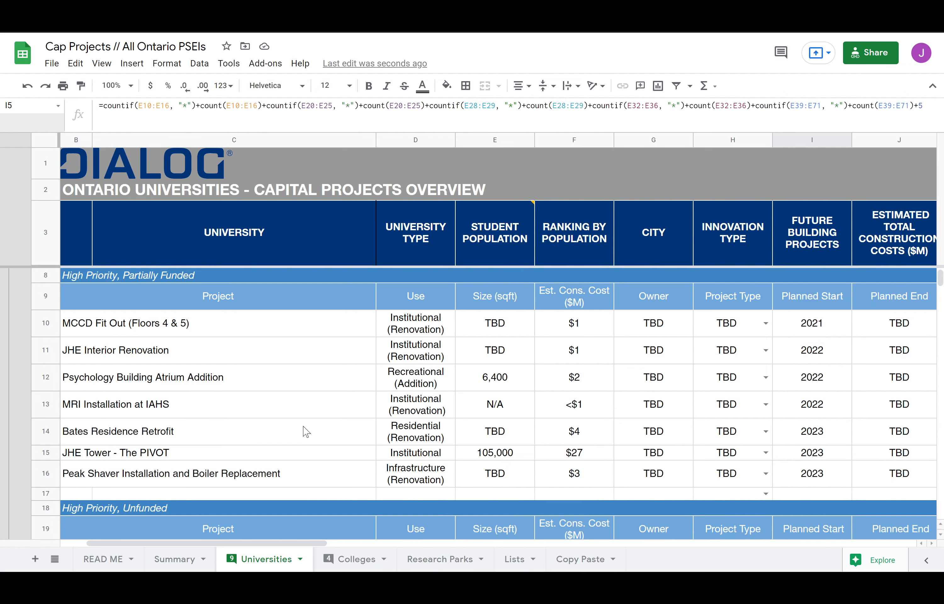
Step: Undo the row insertion below the Peak Shaver project and select the JHE Tower - The PIVOT project cell
{"action": "key", "text": "ctrl+z"}
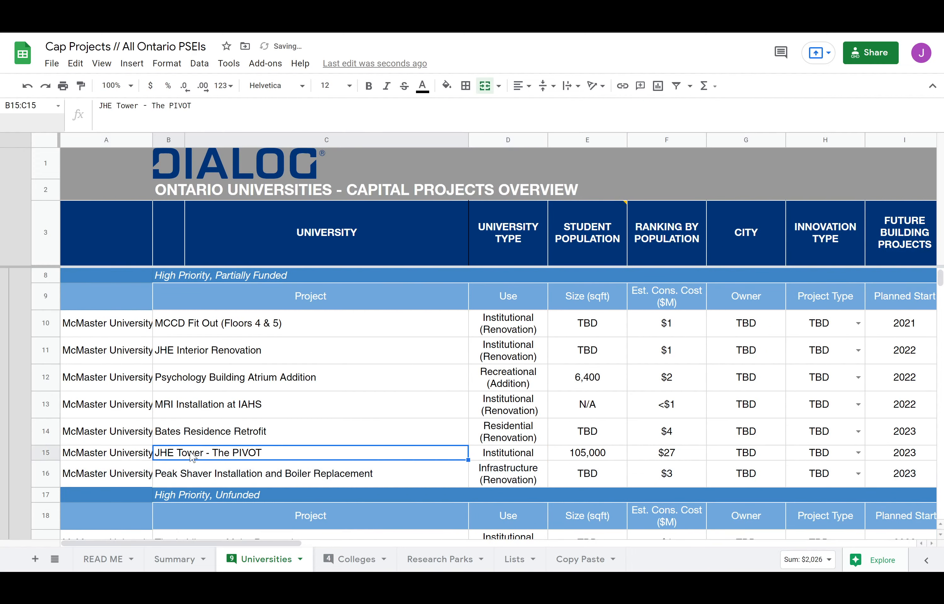
{"action": "left_click", "coordinate": [221, 453]}
Step: Review the McMaster University project list from the capital plan details through the campus master plan sites
{"action": "scroll", "coordinate": [275, 351], "scroll_direction": "up", "scroll_amount": 2}
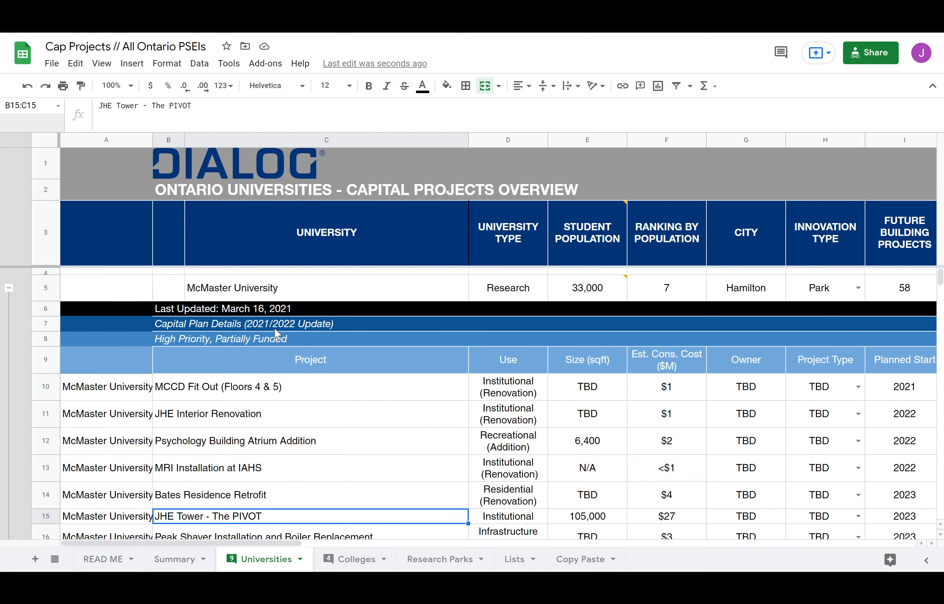
{"action": "scroll", "coordinate": [295, 349], "scroll_direction": "down", "scroll_amount": 10}
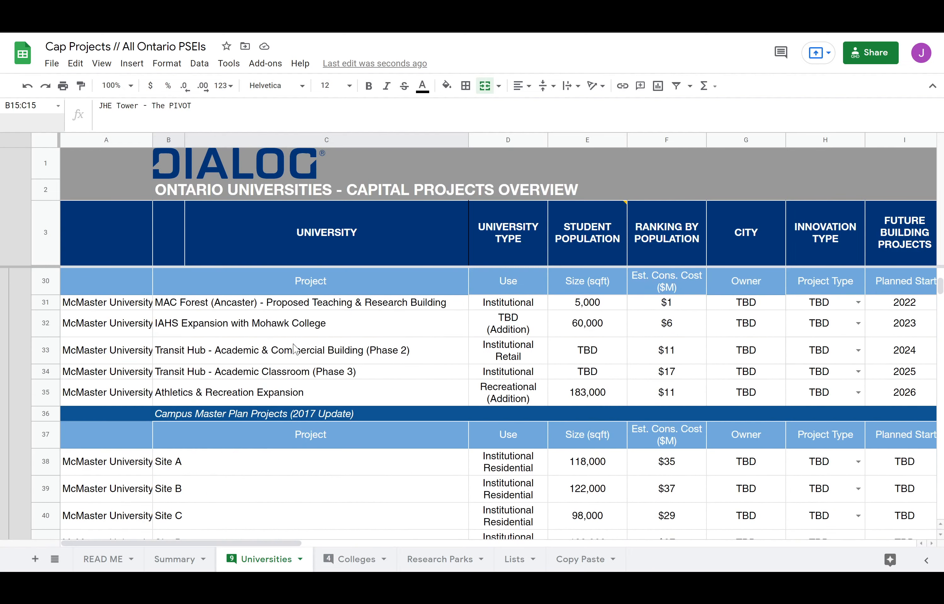
{"action": "scroll", "coordinate": [296, 349], "scroll_direction": "up", "scroll_amount": 2}
{"action": "scroll", "coordinate": [390, 442], "scroll_direction": "down", "scroll_amount": 6}
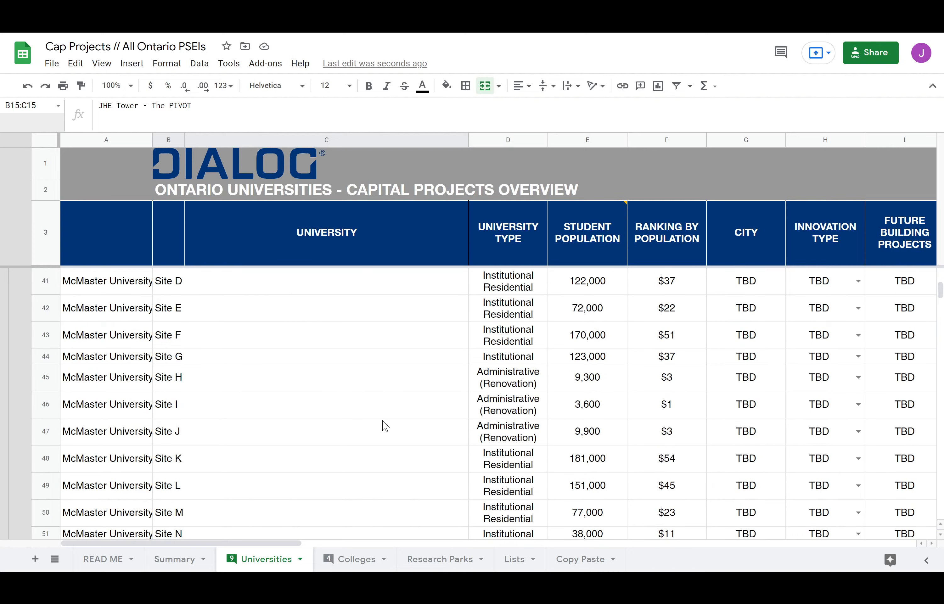
{"action": "scroll", "coordinate": [337, 420], "scroll_direction": "up", "scroll_amount": 3}
{"action": "scroll", "coordinate": [308, 416], "scroll_direction": "up", "scroll_amount": 5}
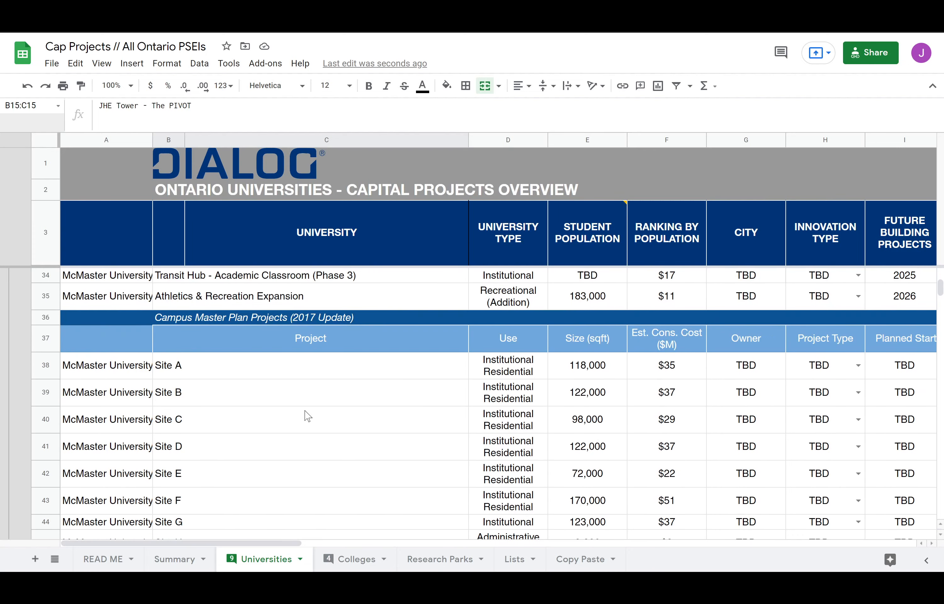
{"action": "scroll", "coordinate": [368, 381], "scroll_direction": "down", "scroll_amount": 15}
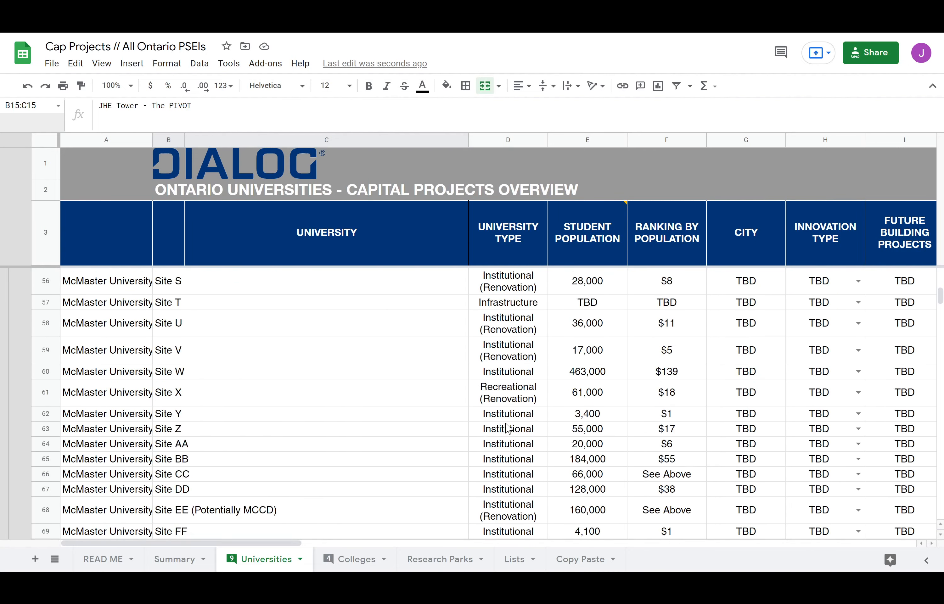
Step: Insert one row below the Site LL project in row 75 of the McMaster University list
{"action": "scroll", "coordinate": [436, 444], "scroll_direction": "up", "scroll_amount": 3}
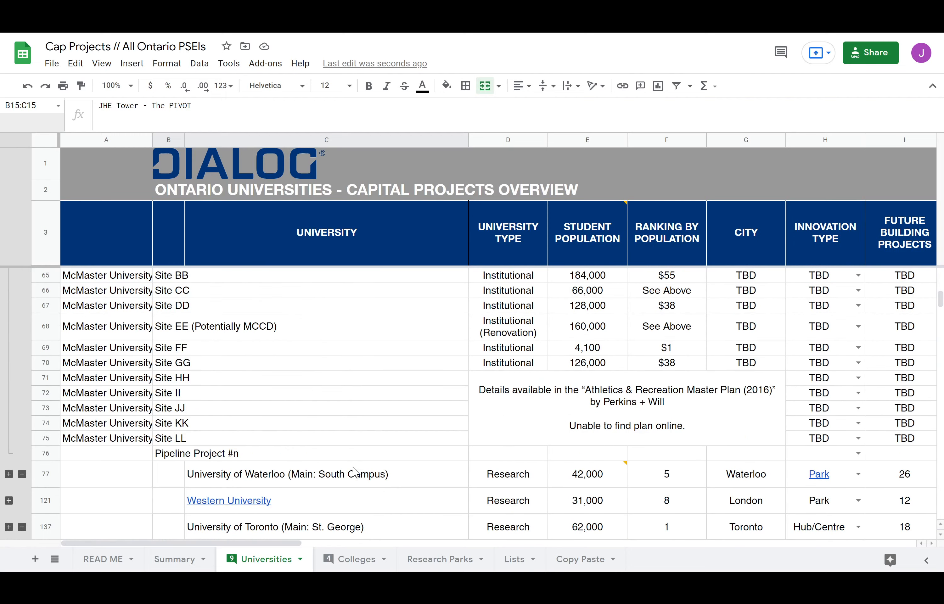
{"action": "right_click", "coordinate": [50, 439]}
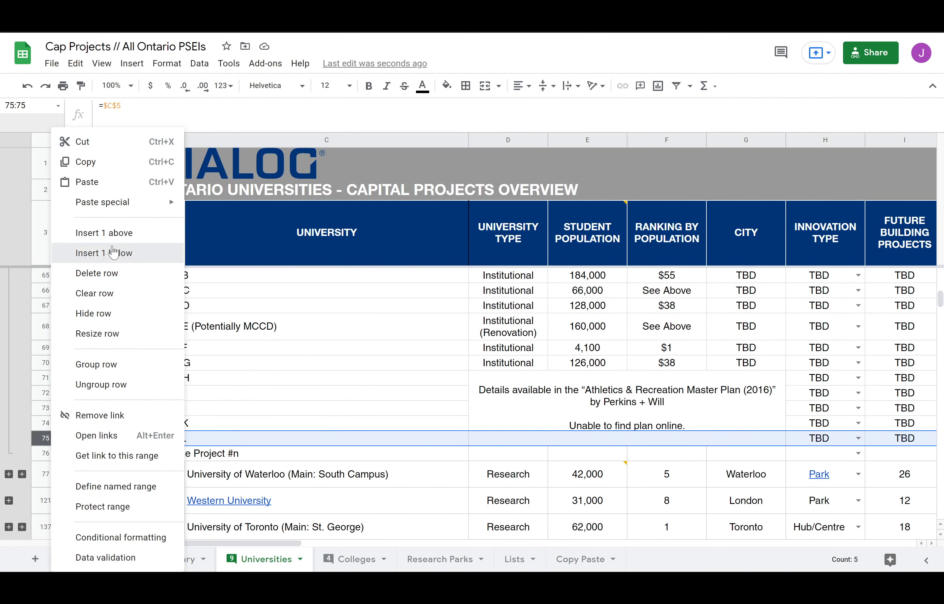
{"action": "key", "text": "Return"}
{"action": "left_click", "coordinate": [228, 426]}
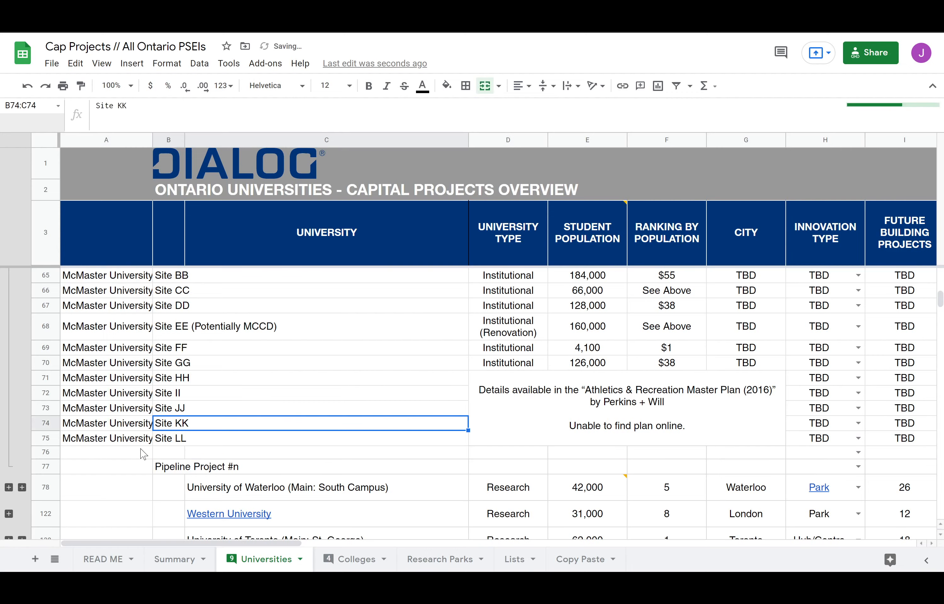
Step: Merge cells A76 to I76 in the inserted row and enter the heading "NEW PROJECT (2021-->)"
{"action": "left_click_drag", "start_coordinate": [131, 454], "coordinate": [880, 453]}
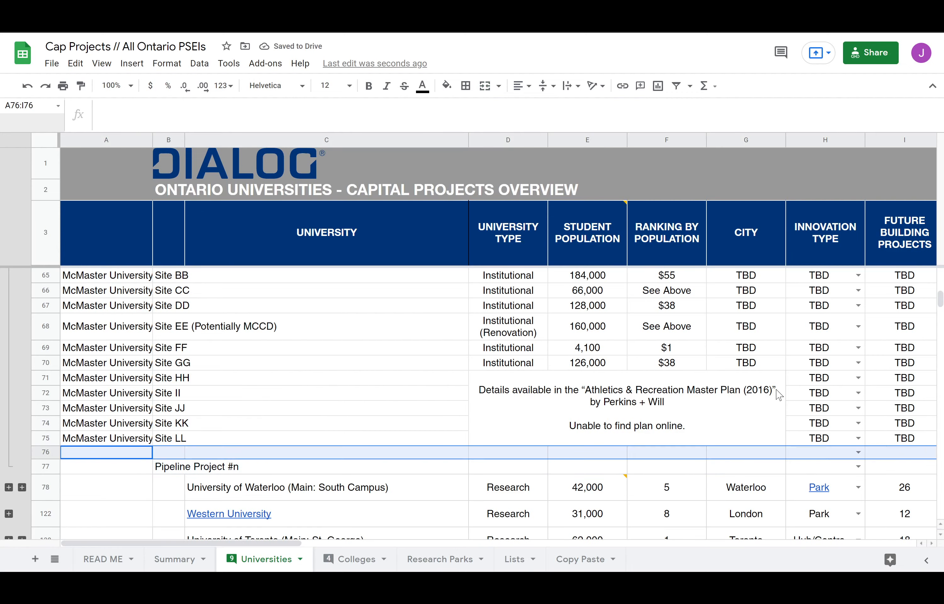
{"action": "left_click", "coordinate": [490, 89]}
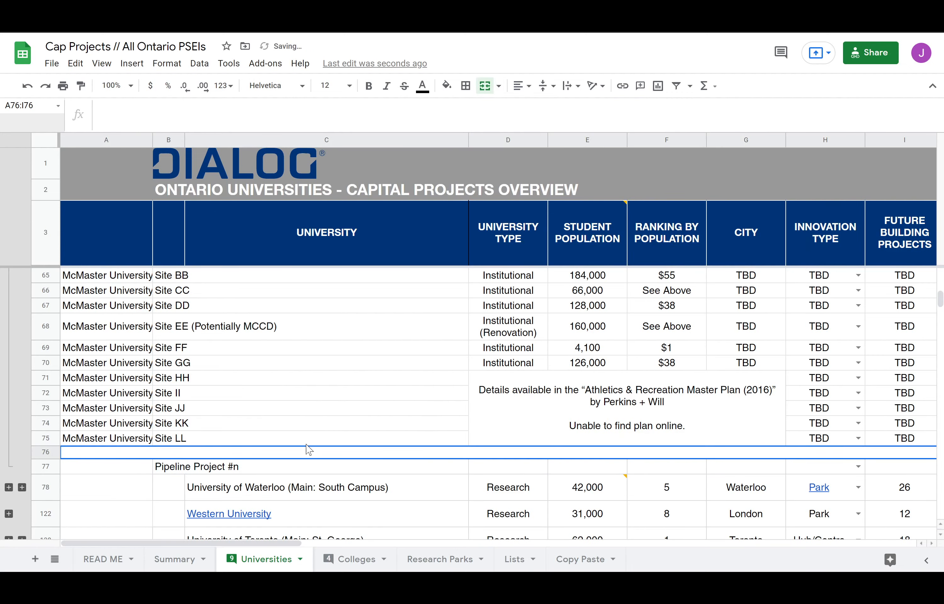
{"action": "type", "text": "CA"}
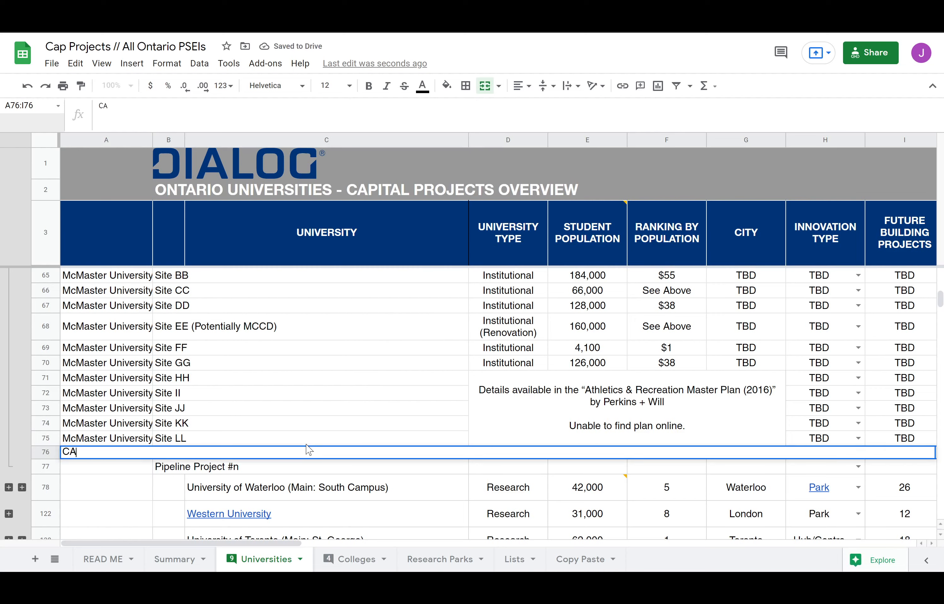
{"action": "type", "text": "NEW PROJEC"}
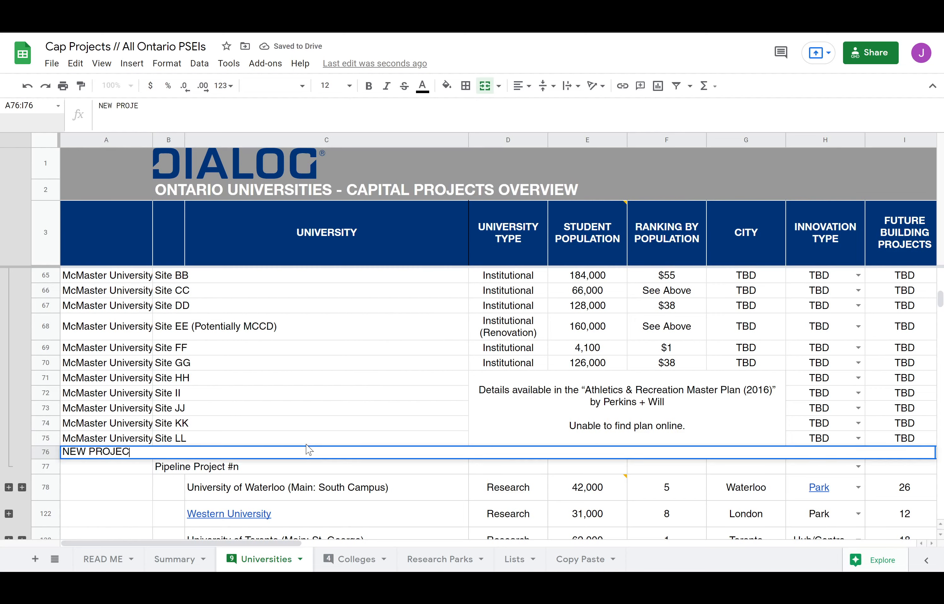
{"action": "type", "text": "T (2021-->"}
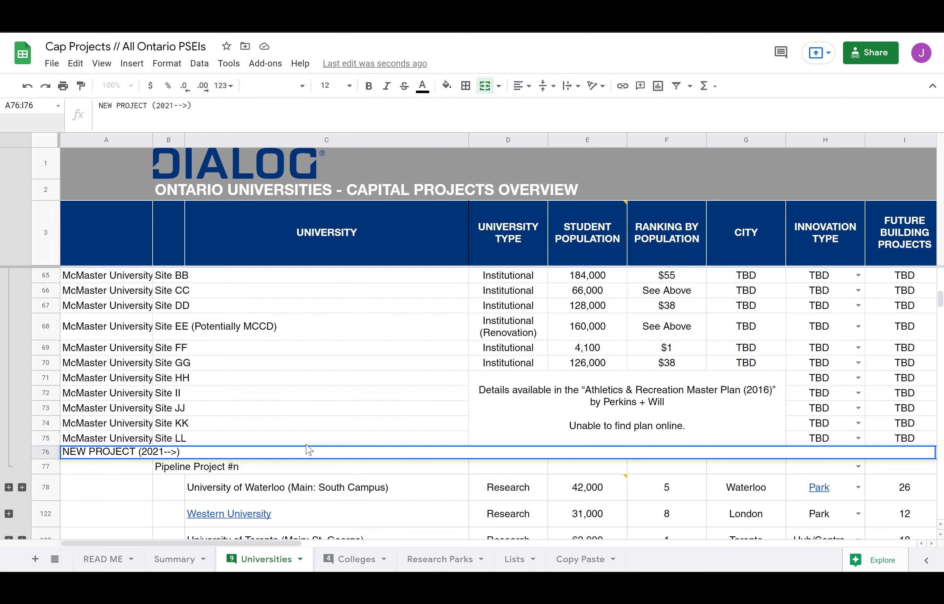
{"action": "key", "text": "Return"}
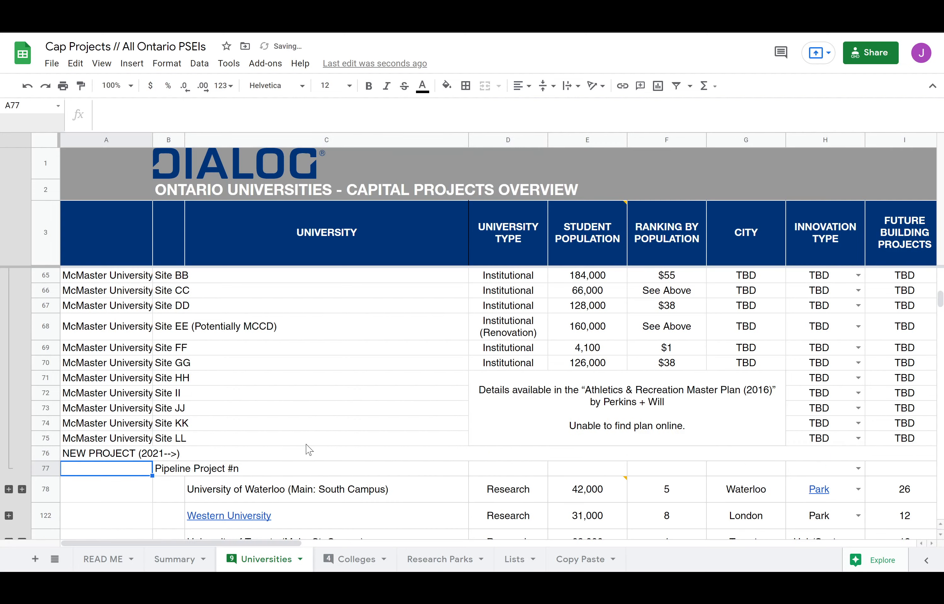
Step: Insert one row below the "NEW PROJECT (2021-->)" heading and select its first cell, A77
{"action": "right_click", "coordinate": [58, 458]}
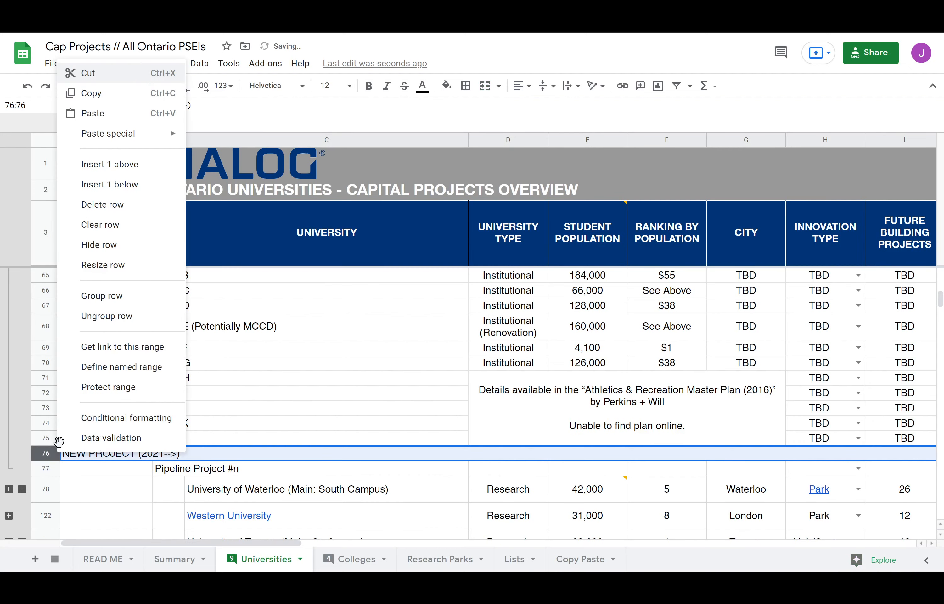
{"action": "left_click", "coordinate": [119, 183]}
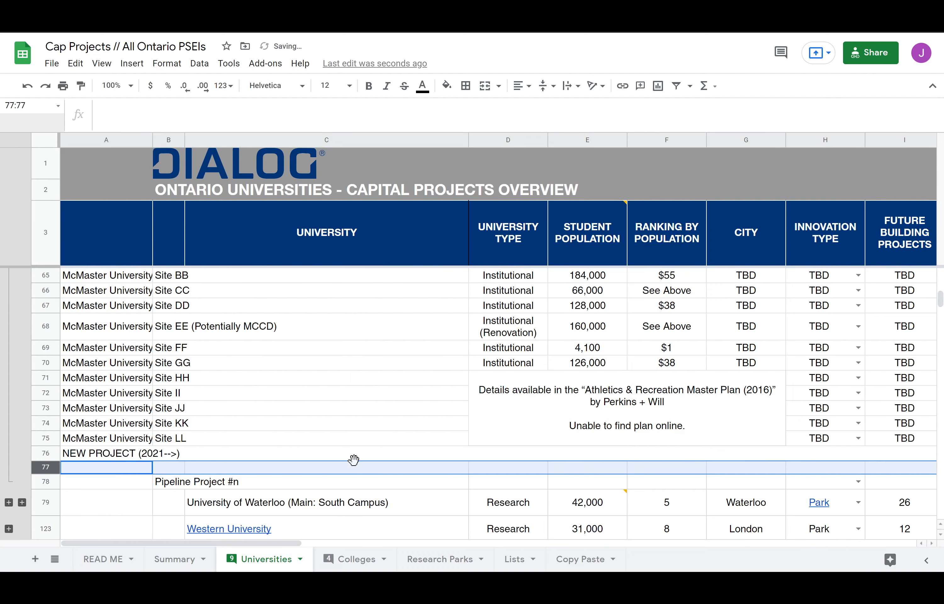
{"action": "left_click", "coordinate": [332, 502]}
{"action": "left_click", "coordinate": [143, 469]}
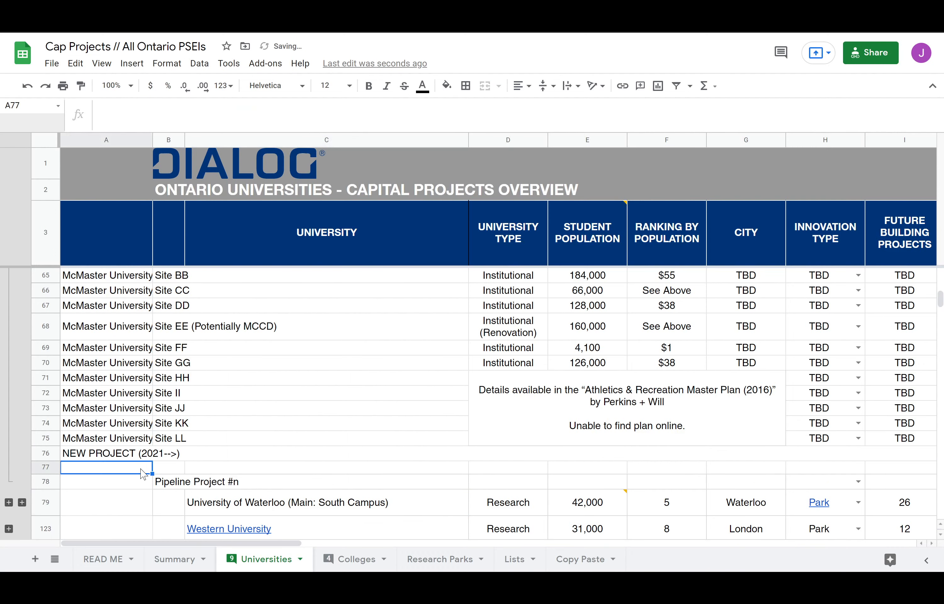
Step: Enter "Project 1" in C77 and "McMaster University" in A77 for the new project row
{"action": "left_click", "coordinate": [222, 468]}
{"action": "type", "text": "Project 1"}
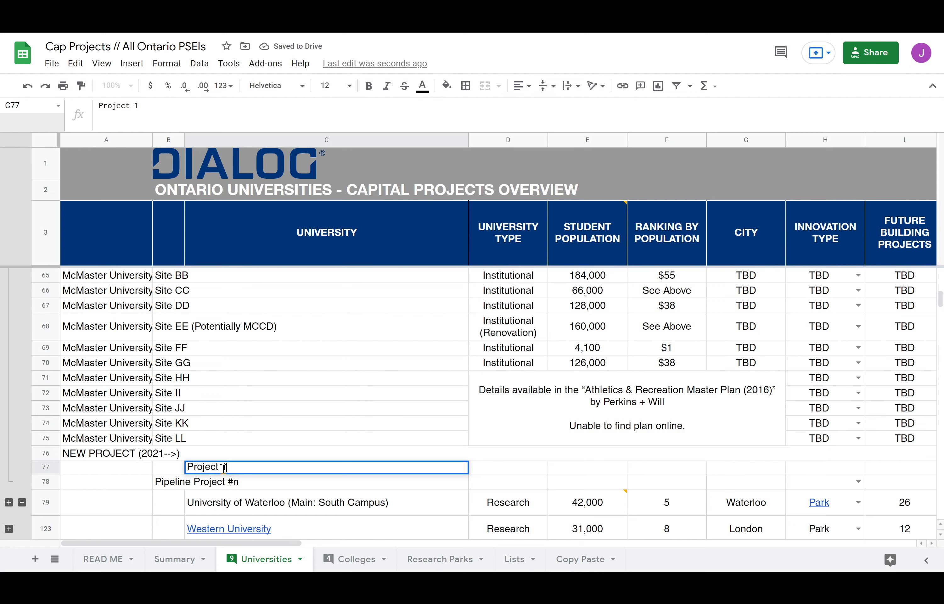
{"action": "key", "text": "shift+Tab"}
{"action": "key", "text": "shift+Tab"}
{"action": "type", "text": "Mc"}
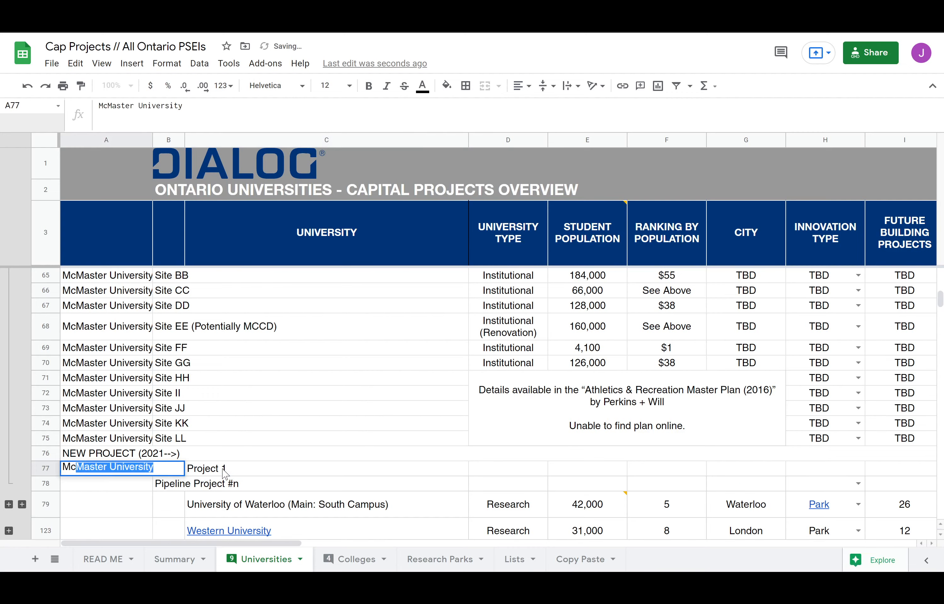
{"action": "key", "text": "Return"}
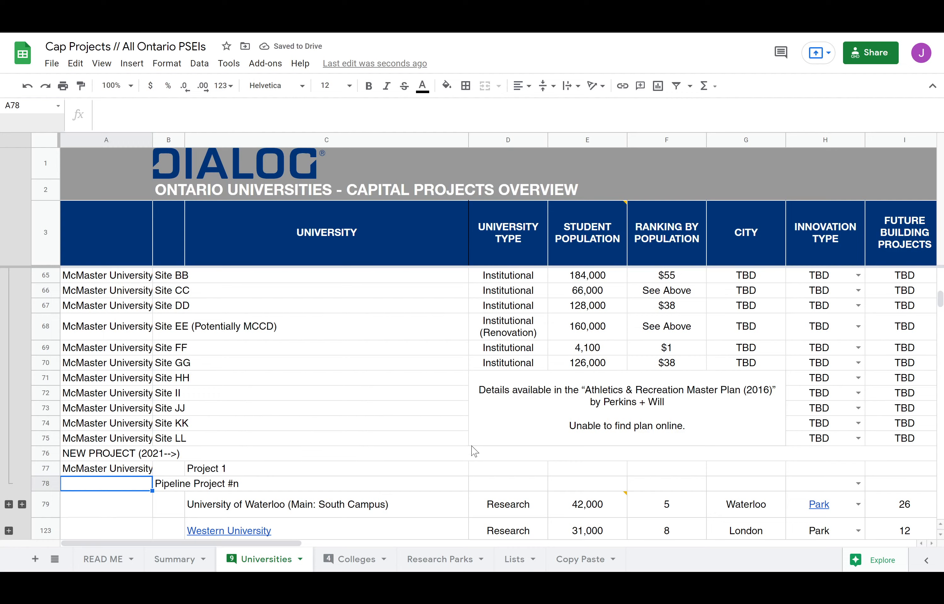
Step: Check whether the Future Building Projects formula in I5 covers Sites HH to LL and the new Project 1 row
{"action": "left_click", "coordinate": [235, 472]}
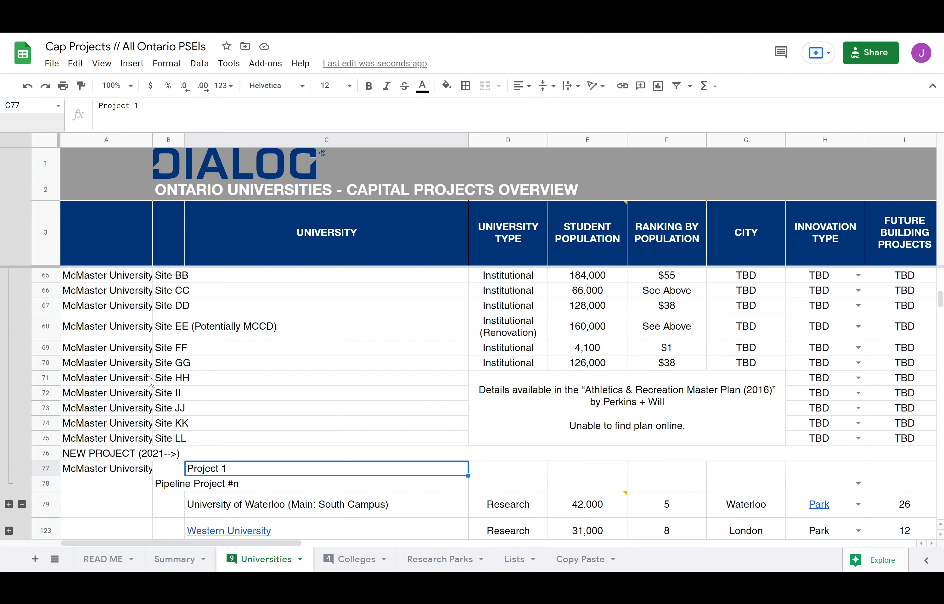
{"action": "left_click_drag", "start_coordinate": [155, 381], "coordinate": [349, 442]}
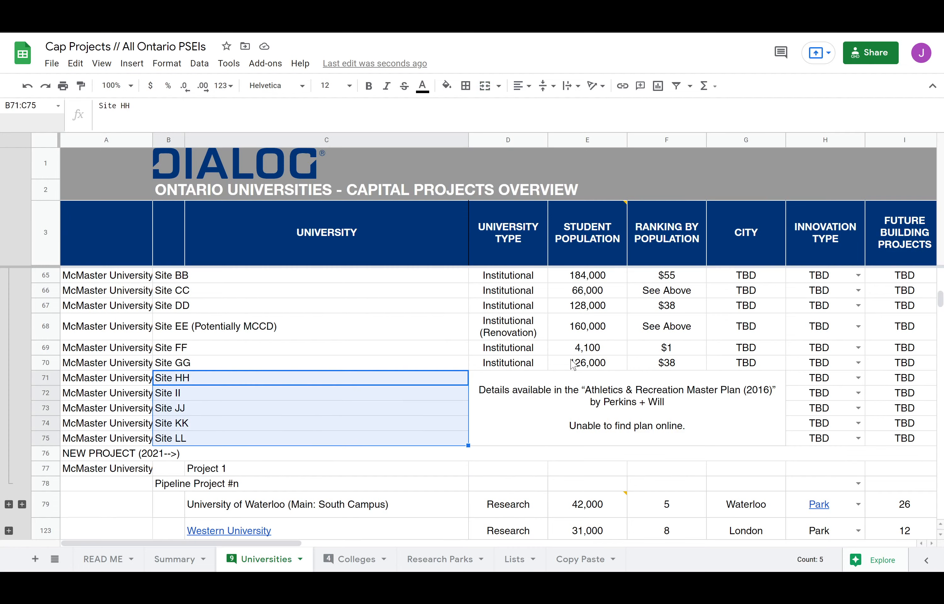
{"action": "scroll", "coordinate": [743, 396], "scroll_direction": "up", "scroll_amount": 15}
{"action": "scroll", "coordinate": [793, 317], "scroll_direction": "up", "scroll_amount": 3}
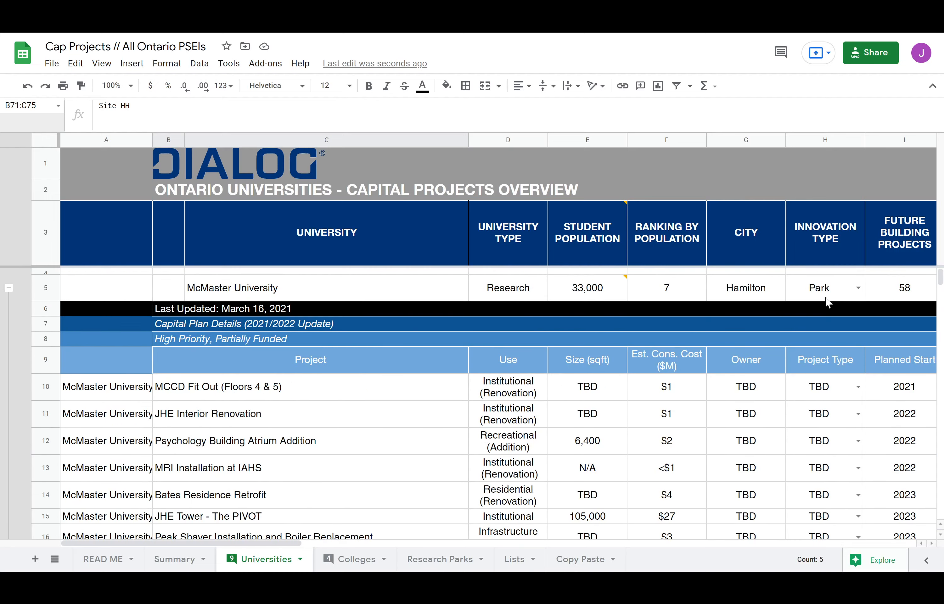
{"action": "left_click", "coordinate": [920, 294]}
{"action": "scroll", "coordinate": [616, 389], "scroll_direction": "down", "scroll_amount": 10}
{"action": "scroll", "coordinate": [616, 388], "scroll_direction": "down", "scroll_amount": 10}
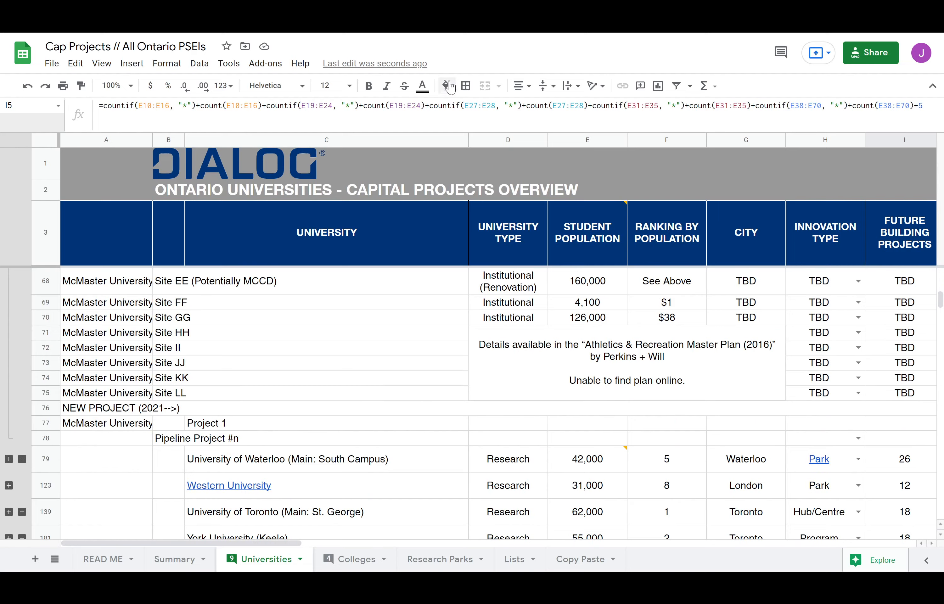
{"action": "left_click", "coordinate": [441, 105]}
{"action": "scroll", "coordinate": [529, 403], "scroll_direction": "down", "scroll_amount": 18}
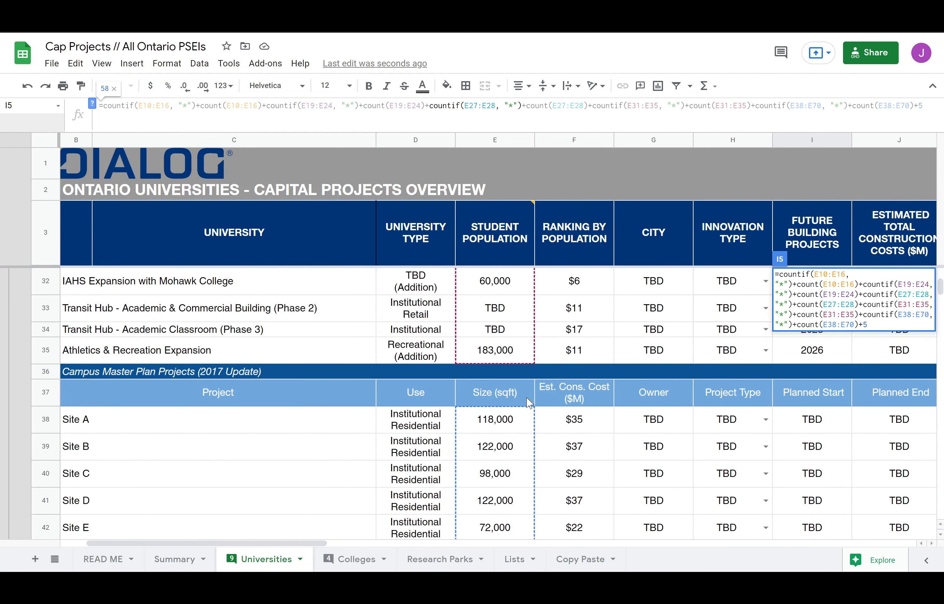
{"action": "scroll", "coordinate": [539, 393], "scroll_direction": "down", "scroll_amount": 3}
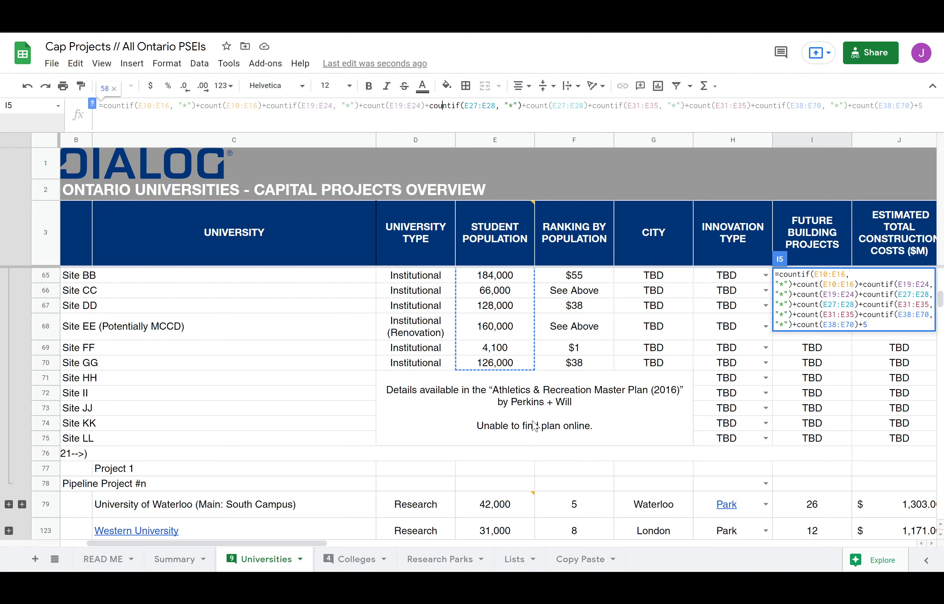
Step: Try to extend the last COUNT and COUNTIF ranges in the I5 formula to E38:E76
{"action": "left_click", "coordinate": [853, 324]}
{"action": "key", "text": "BackSpace"}
{"action": "type", "text": "6"}
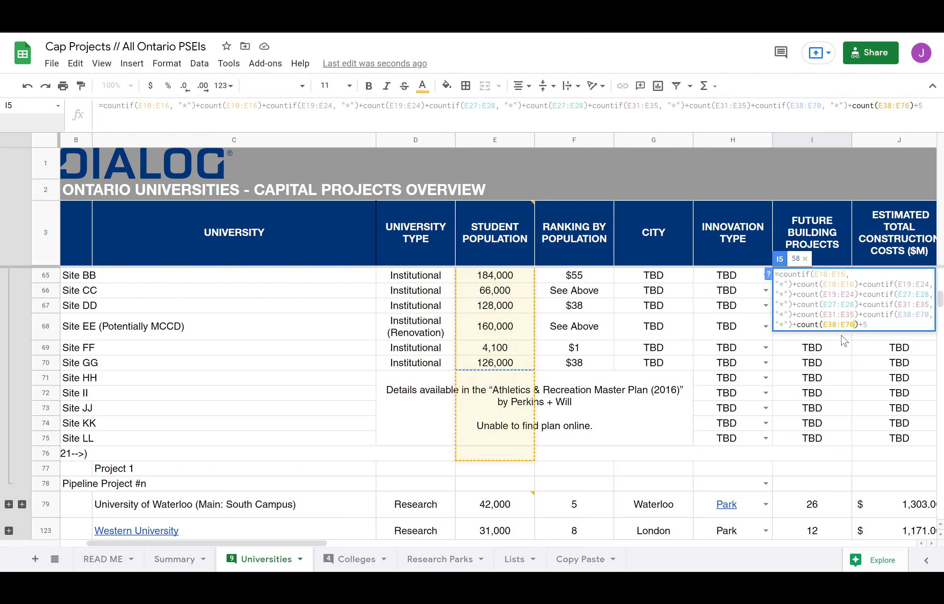
{"action": "key", "text": "Right"}
{"action": "key", "text": "Right"}
{"action": "key", "text": "Right"}
{"action": "key", "text": "Right"}
{"action": "key", "text": "Right"}
{"action": "key", "text": "Right"}
{"action": "key", "text": "Right"}
{"action": "key", "text": "Right"}
{"action": "key", "text": "Right"}
{"action": "key", "text": "Right"}
{"action": "key", "text": "Right"}
{"action": "key", "text": "Right"}
{"action": "key", "text": "Right"}
{"action": "key", "text": "Right"}
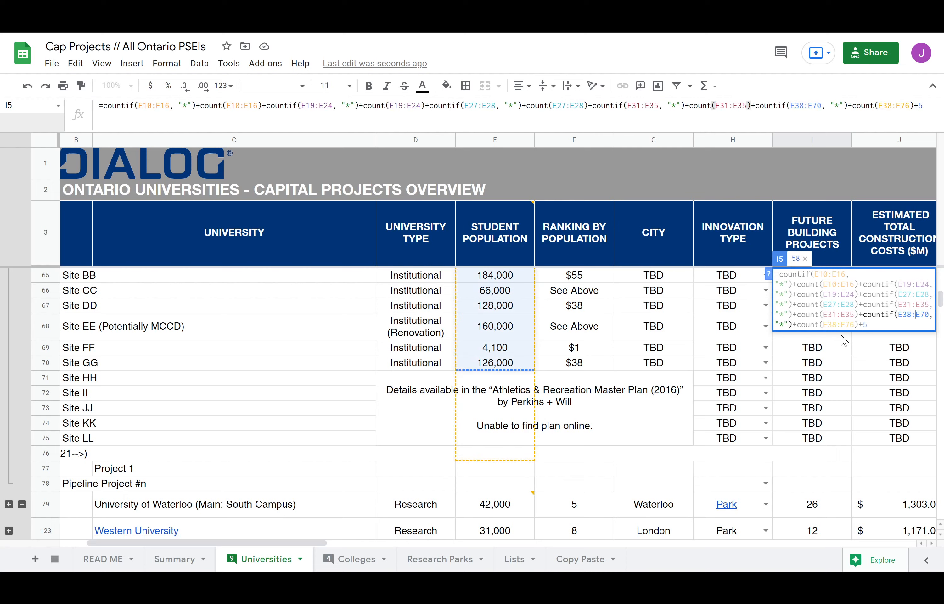
{"action": "type", "text": "6"}
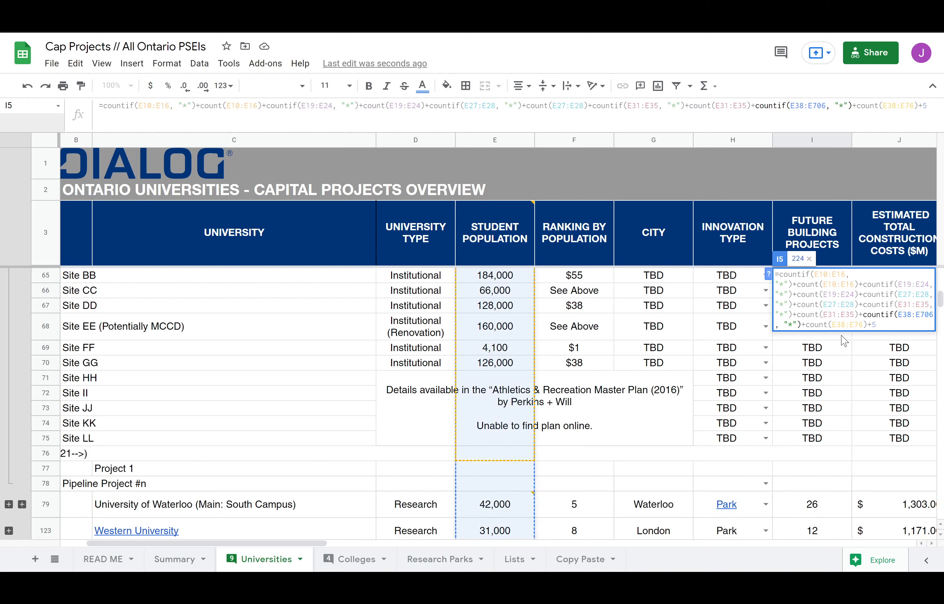
{"action": "key", "text": "BackSpace"}
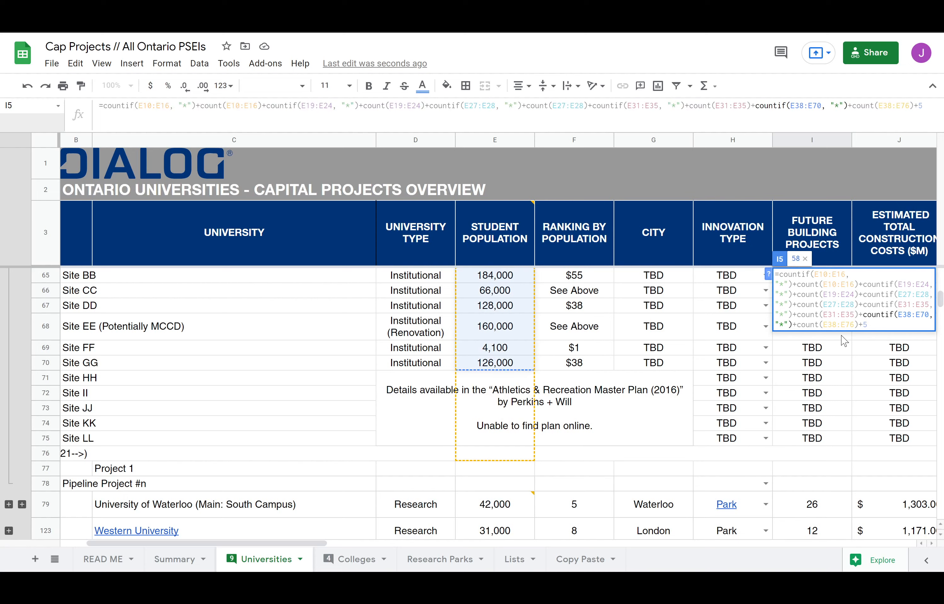
{"action": "type", "text": "6"}
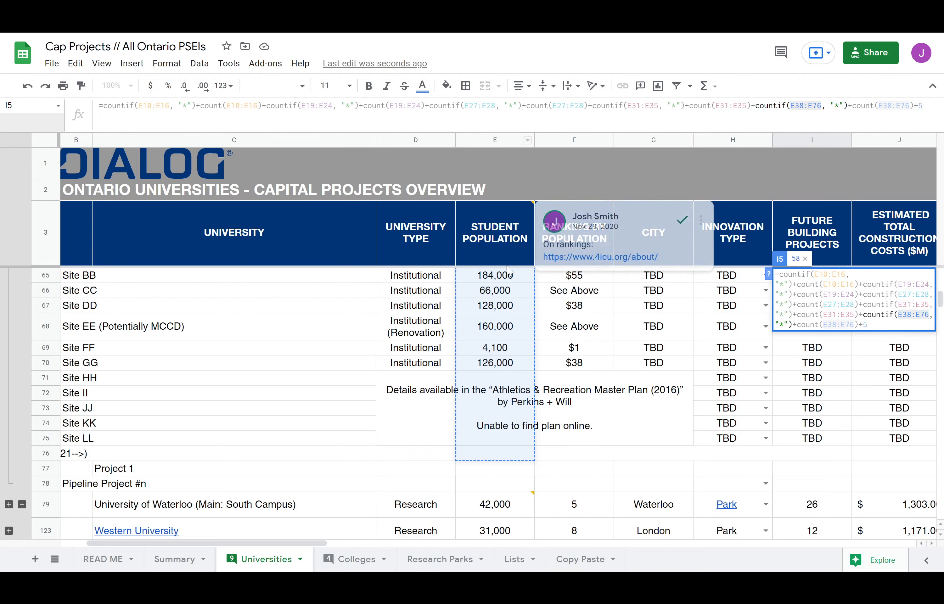
{"action": "key", "text": "Escape"}
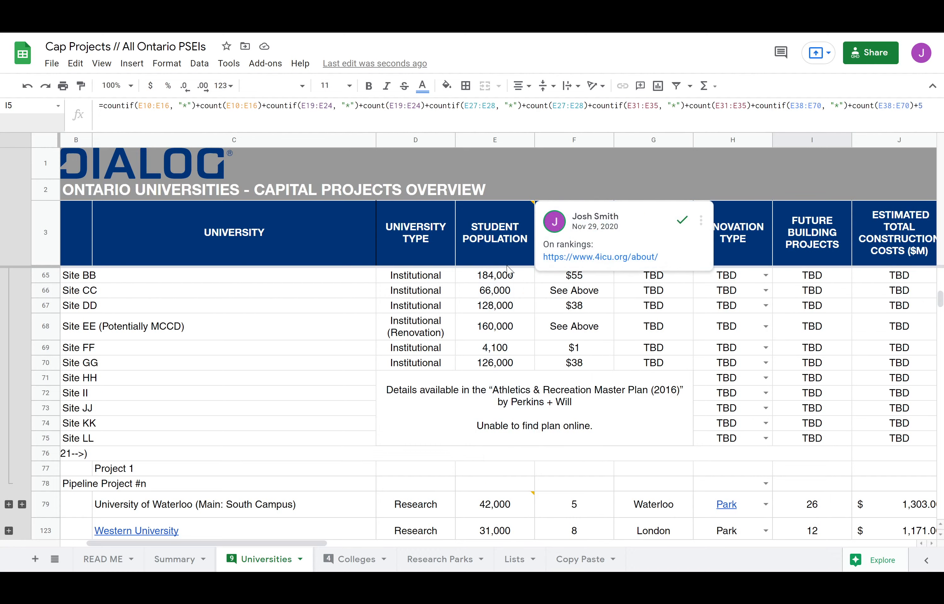
Step: Examine the "*" criterion in the I5 formula's COUNTIF terms and the COUNT term for E10:E16
{"action": "left_click", "coordinate": [193, 110]}
{"action": "left_click_drag", "start_coordinate": [193, 111], "coordinate": [183, 109]}
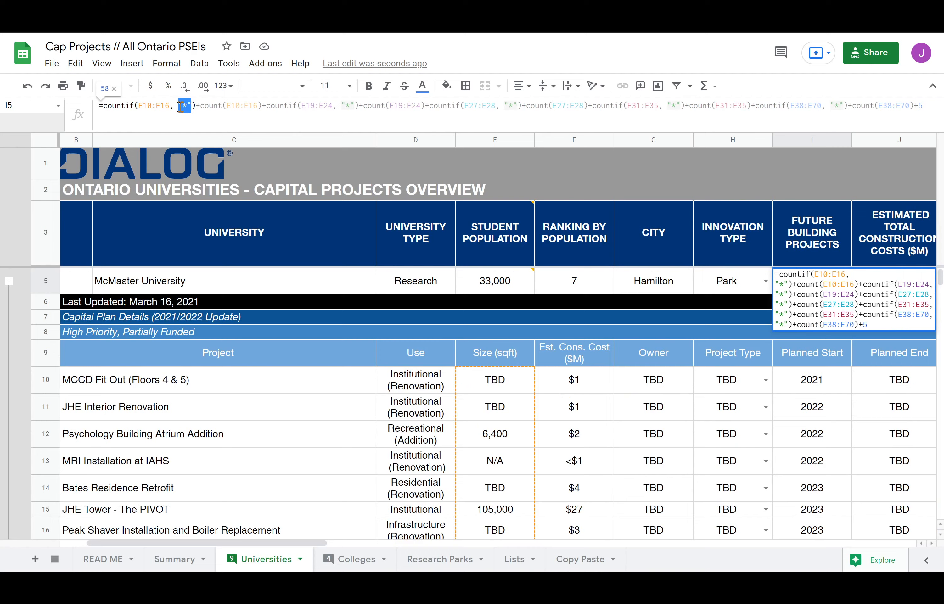
{"action": "left_click_drag", "start_coordinate": [257, 105], "coordinate": [205, 106]}
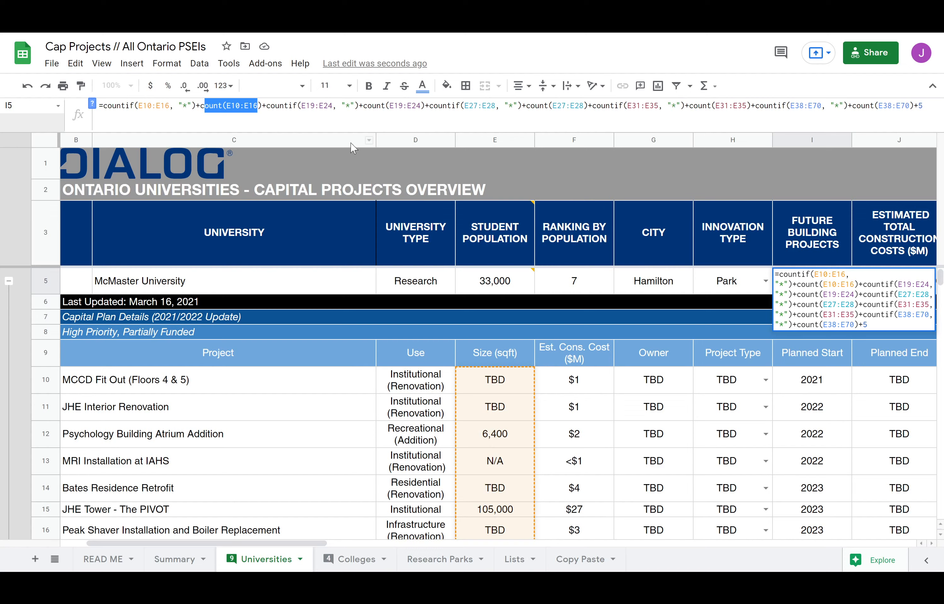
{"action": "left_click", "coordinate": [341, 106]}
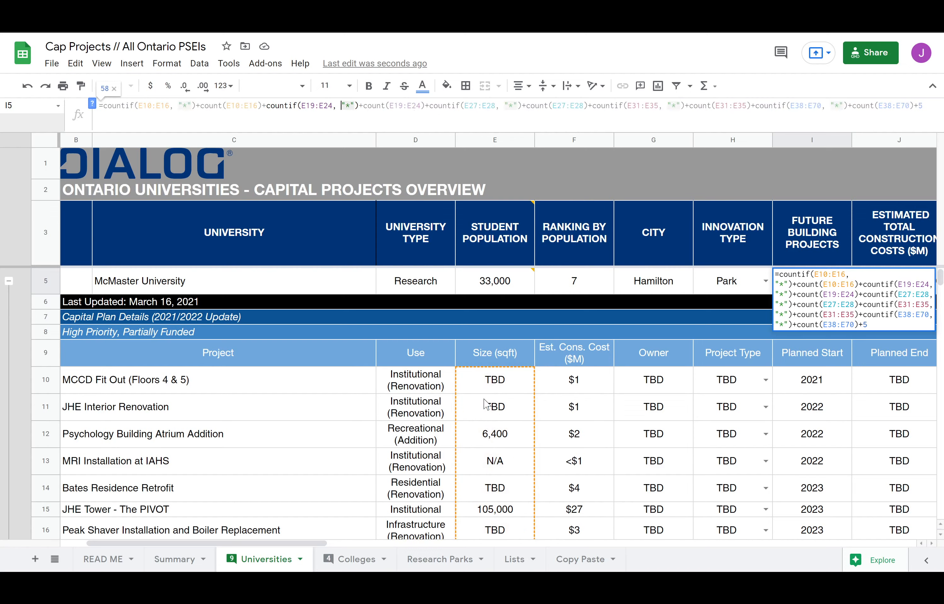
Step: Try E10:E17 as the first COUNT range in the I5 formula, restore E10:E16, and return to the Project 1 row
{"action": "left_click", "coordinate": [259, 106]}
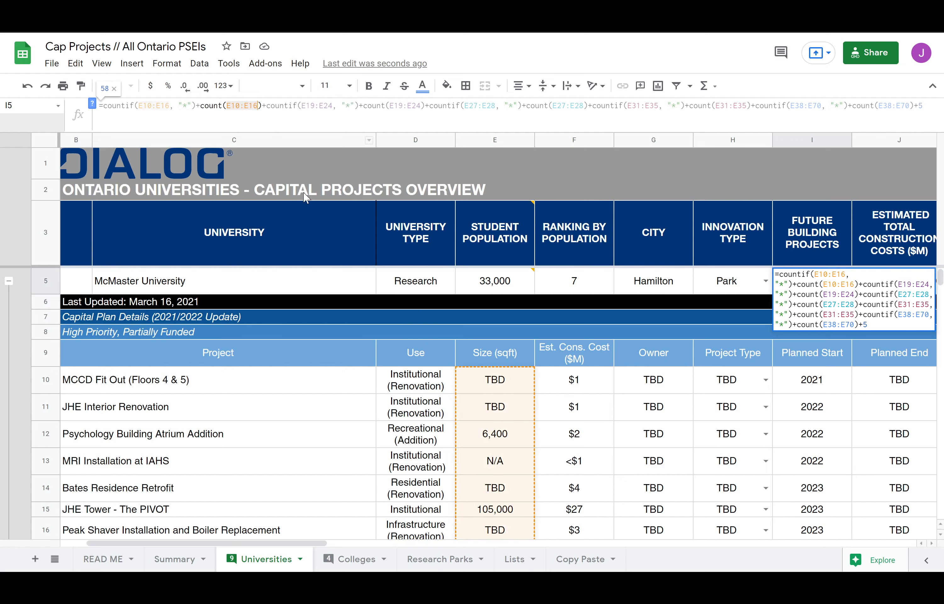
{"action": "key", "text": "BackSpace"}
{"action": "type", "text": "7"}
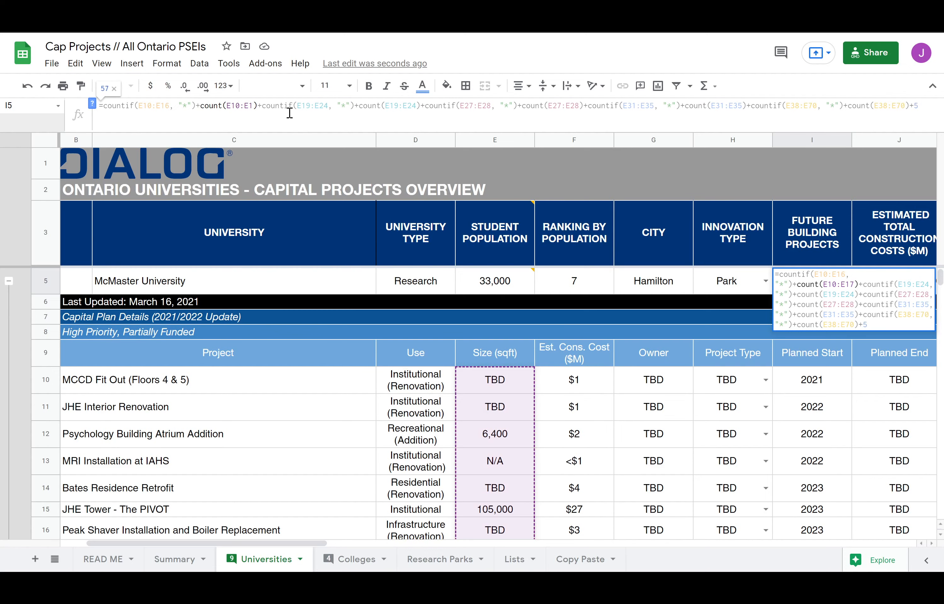
{"action": "key", "text": "Delete"}
{"action": "type", "text": "6"}
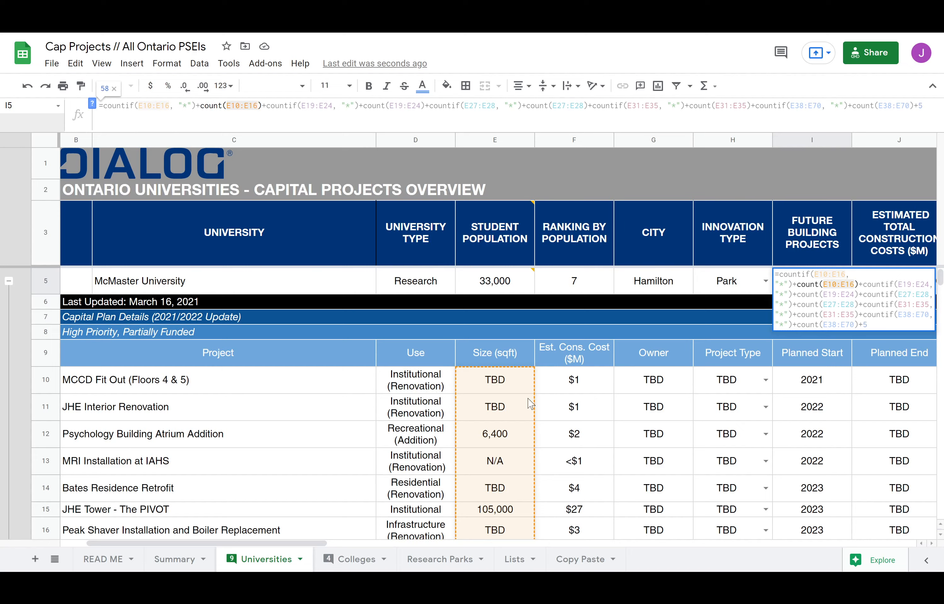
{"action": "scroll", "coordinate": [542, 414], "scroll_direction": "down", "scroll_amount": 1}
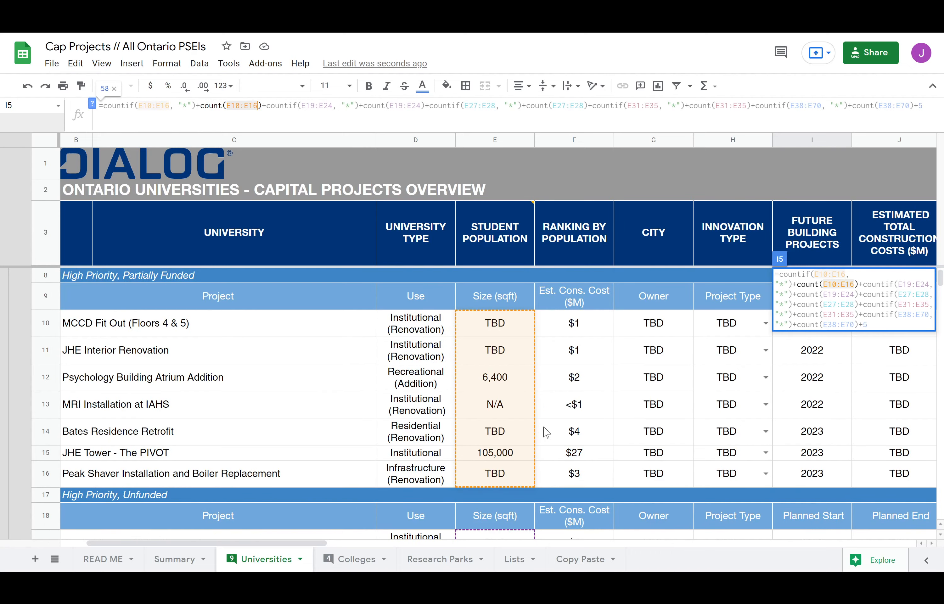
{"action": "key", "text": "Return"}
{"action": "scroll", "coordinate": [544, 434], "scroll_direction": "down", "scroll_amount": 8}
{"action": "scroll", "coordinate": [545, 433], "scroll_direction": "down", "scroll_amount": 12}
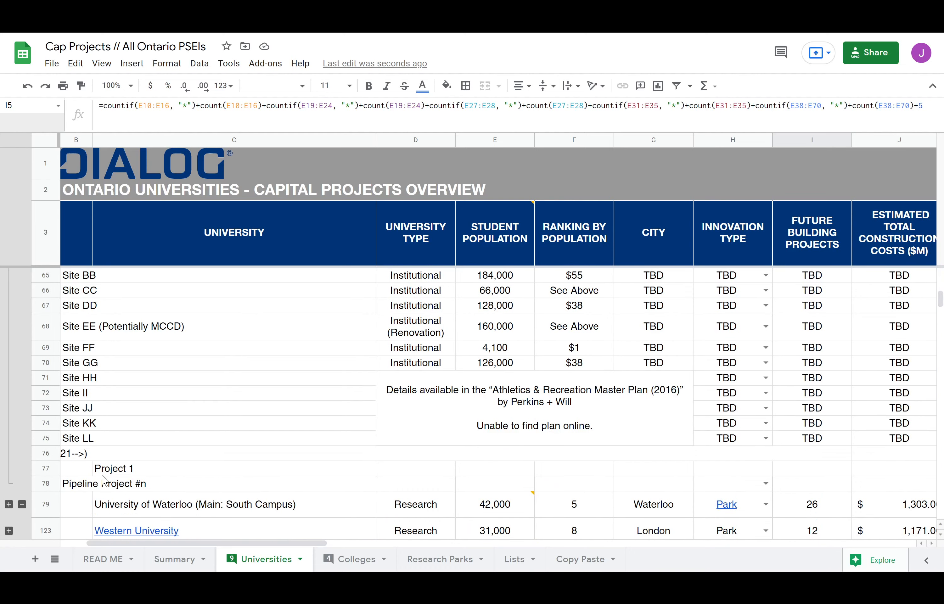
Step: Enter 1000 in column E of McMaster University's Project 1 row
{"action": "scroll", "coordinate": [118, 468], "scroll_direction": "left", "scroll_amount": 2}
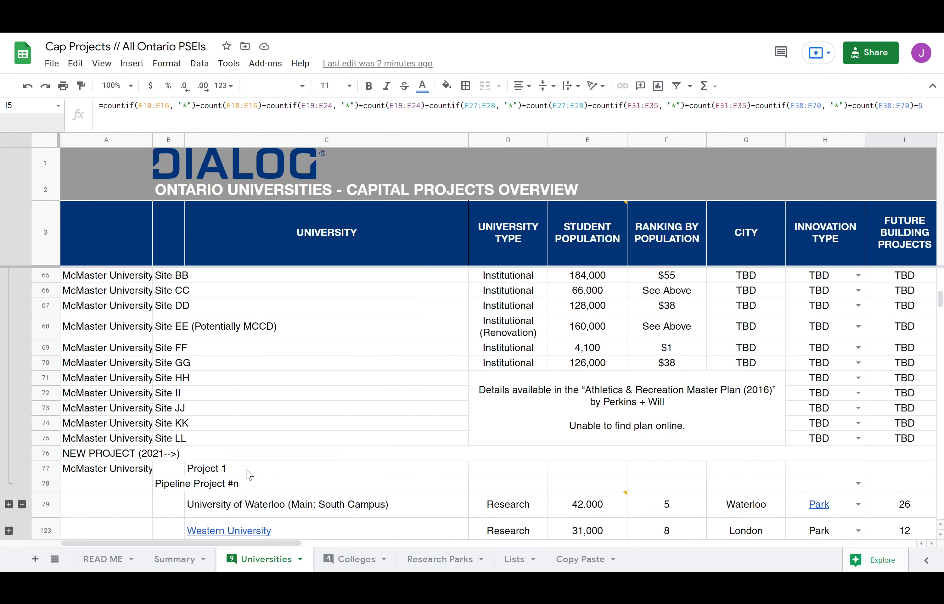
{"action": "left_click", "coordinate": [587, 474]}
{"action": "mouse_move", "coordinate": [516, 472]}
{"action": "left_mouse_down"}
{"action": "mouse_move", "coordinate": [512, 505]}
{"action": "mouse_move", "coordinate": [512, 485]}
{"action": "left_mouse_up"}
{"action": "left_click", "coordinate": [245, 469]}
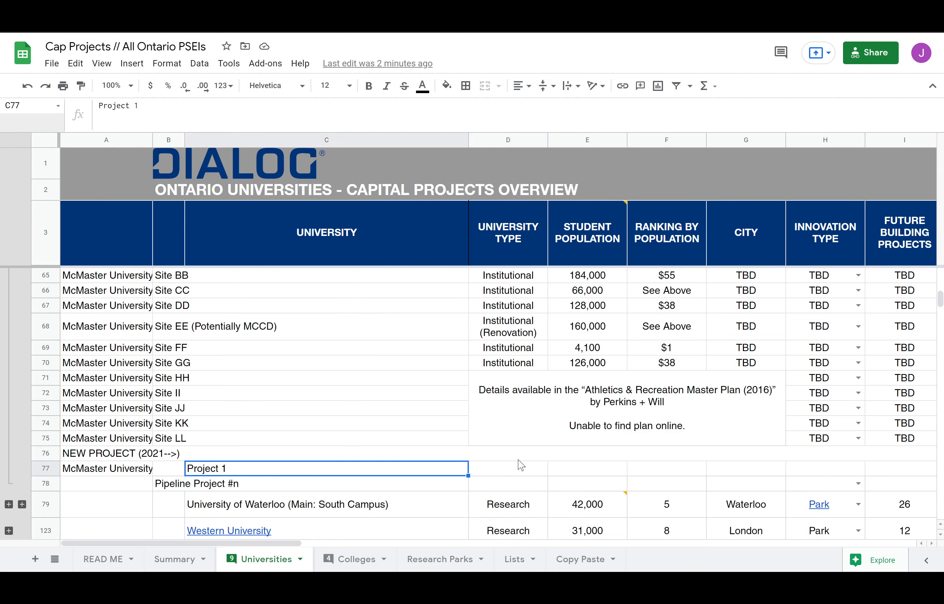
{"action": "left_click", "coordinate": [578, 471]}
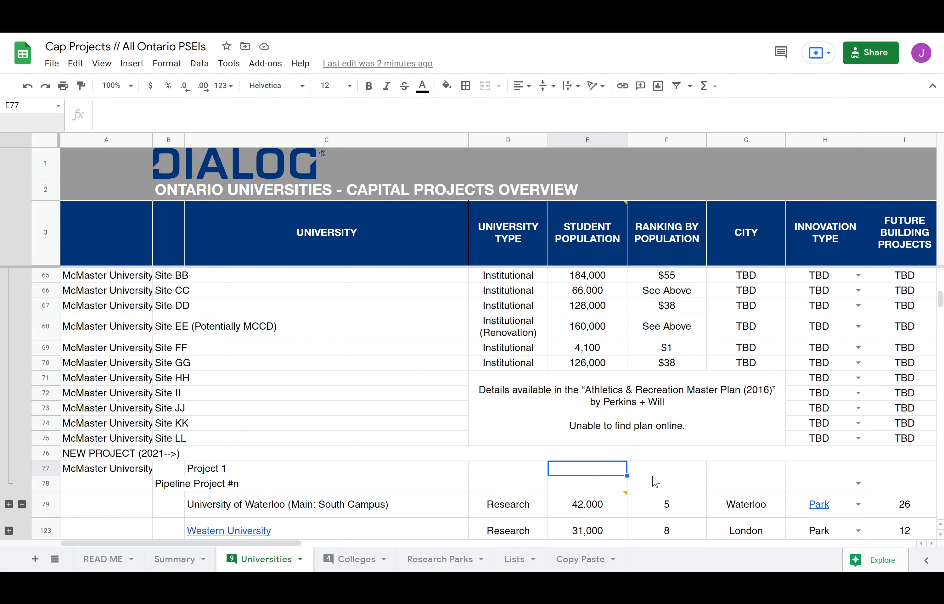
{"action": "type", "text": "1000"}
{"action": "key", "text": "Return"}
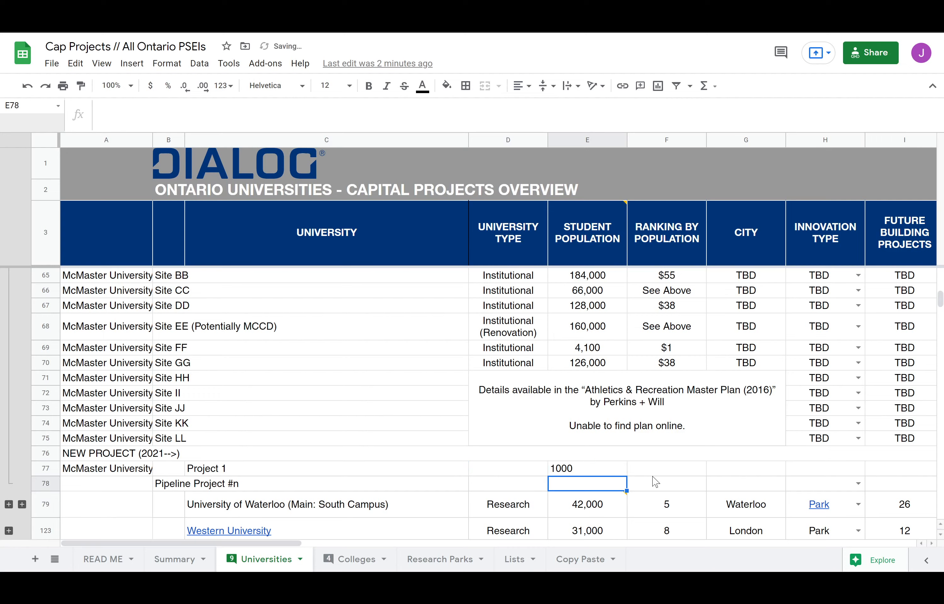
{"action": "key", "text": "Left"}
{"action": "key", "text": "Left"}
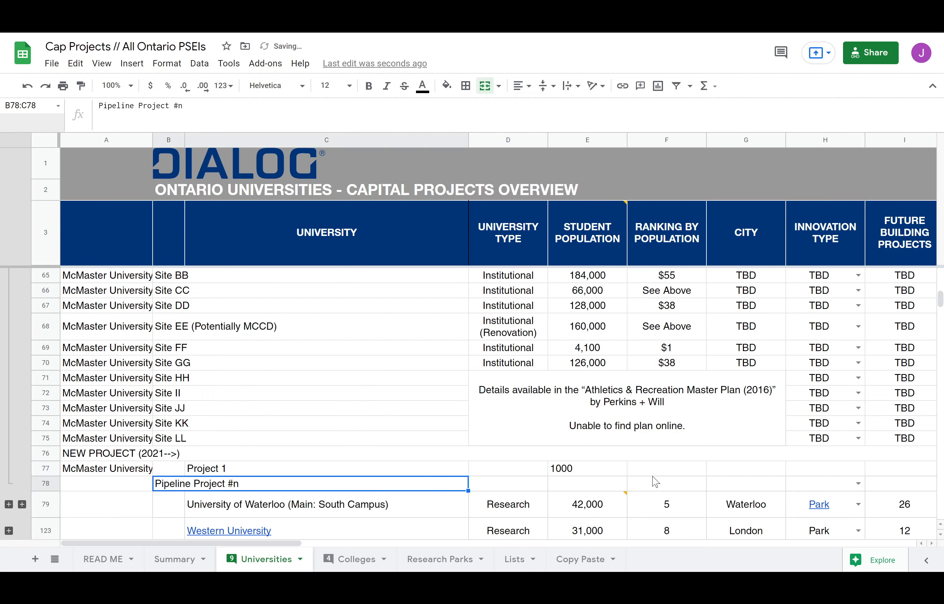
{"action": "key", "text": "Right"}
{"action": "key", "text": "Right"}
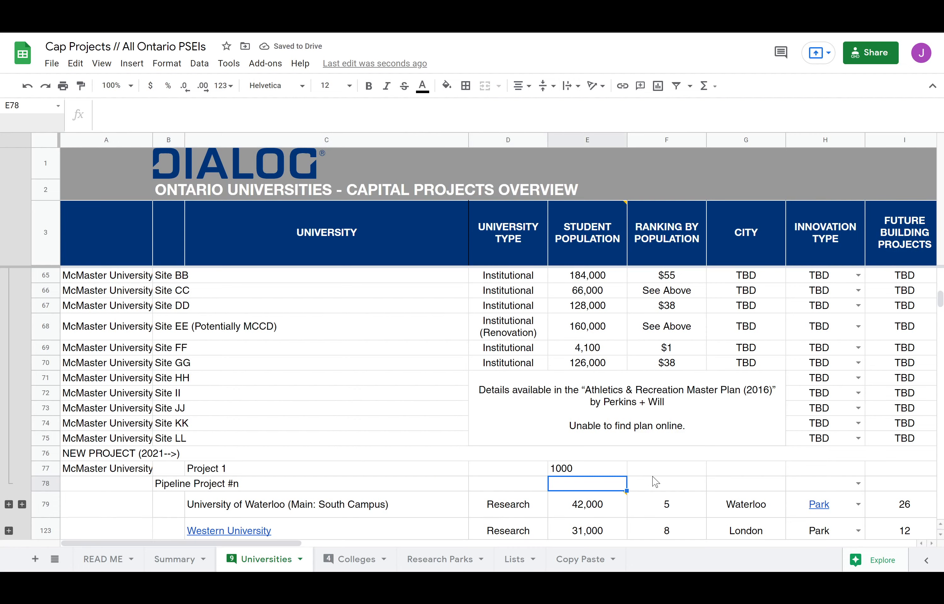
{"action": "key", "text": "Up"}
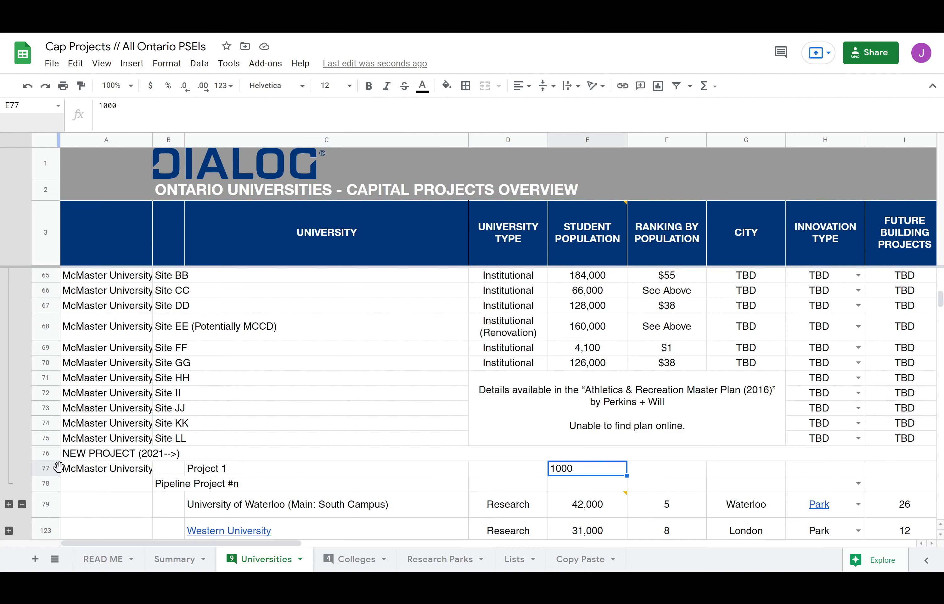
Step: Insert a row below Project 1 and copy the McMaster University label from A77 into A78
{"action": "right_click", "coordinate": [46, 468]}
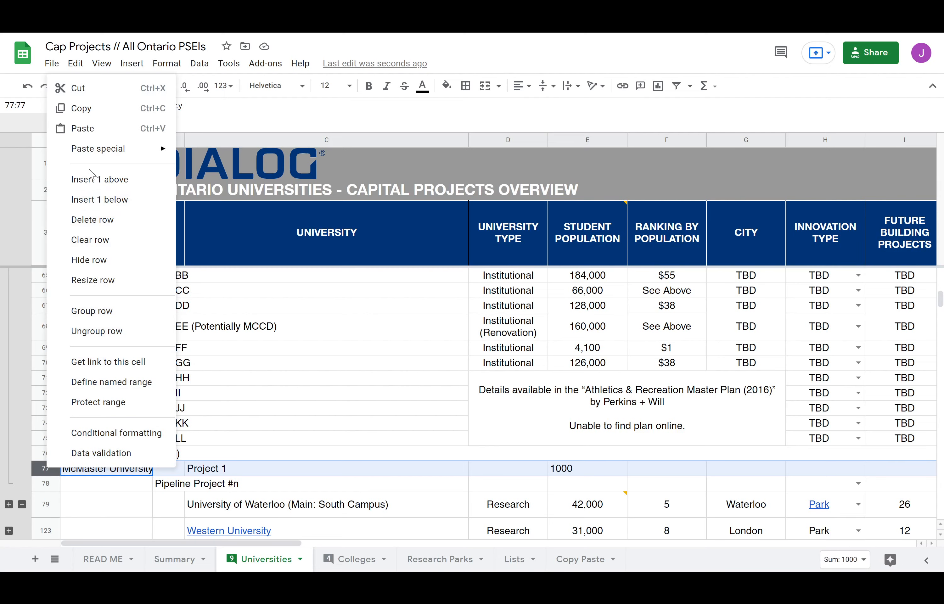
{"action": "key", "text": "Return"}
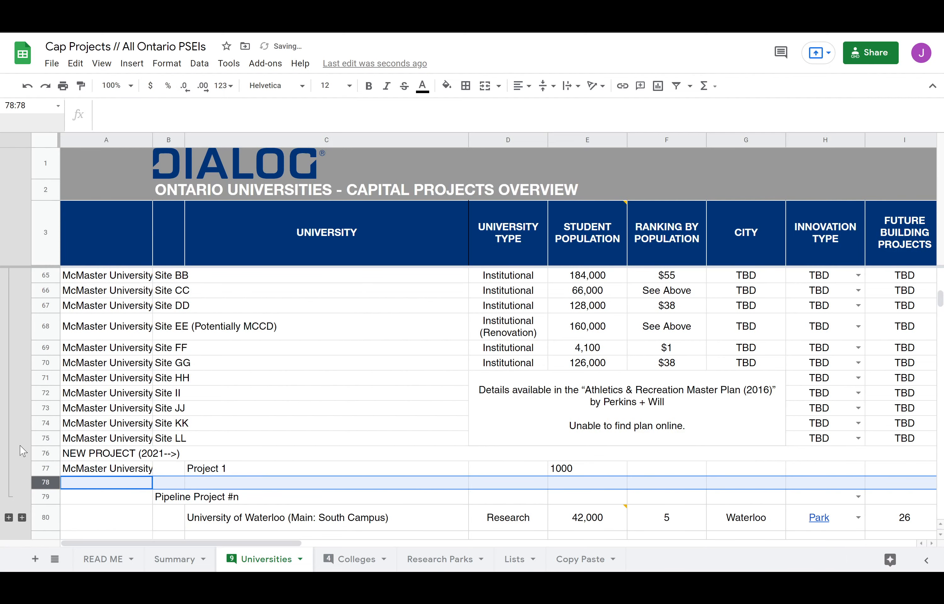
{"action": "key", "text": "Up"}
{"action": "key", "text": "ctrl+c"}
{"action": "key", "text": "Down"}
{"action": "key", "text": "ctrl+v"}
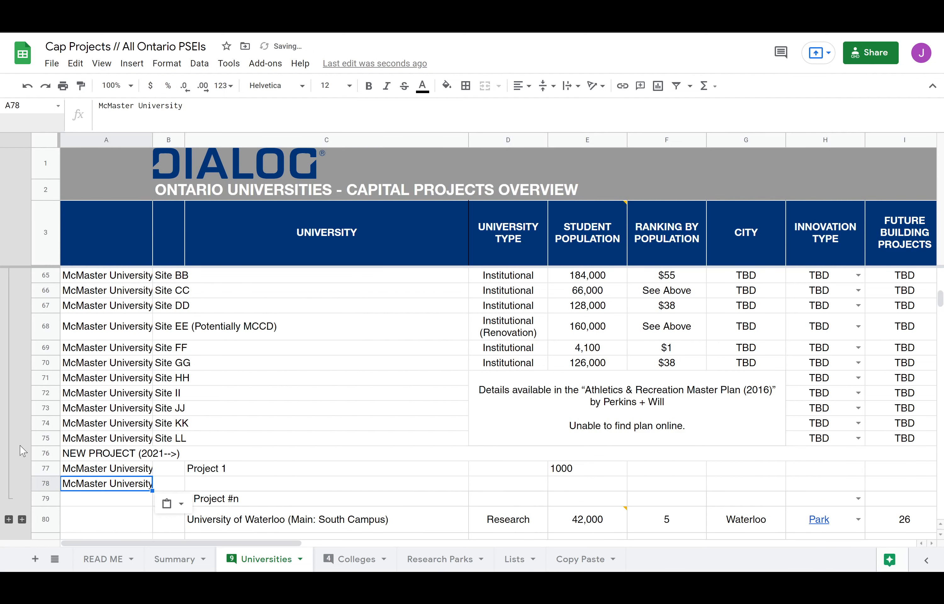
Step: Name the new row's project Project 2 in C78 and enter 2000 in E78
{"action": "key", "text": "Right"}
{"action": "key", "text": "Right"}
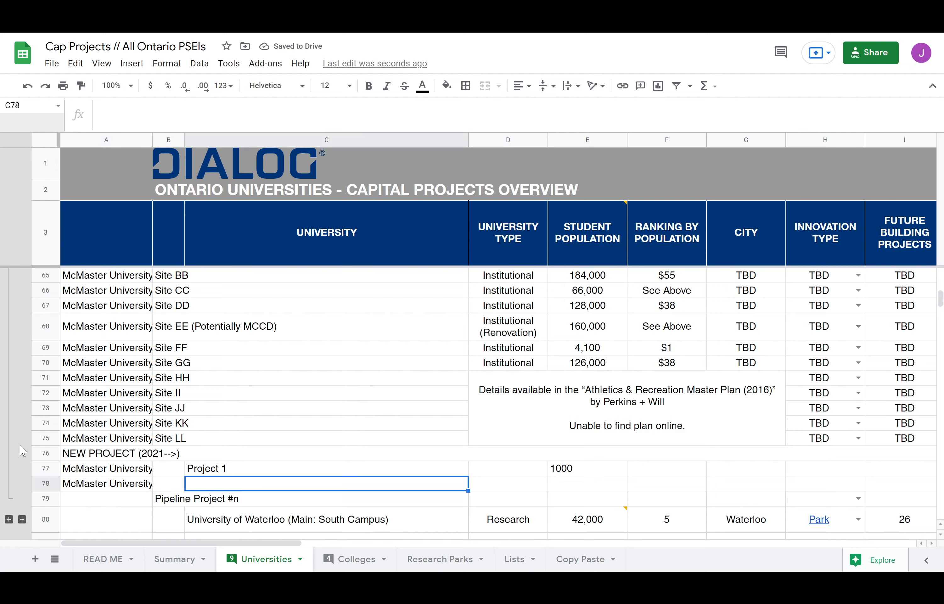
{"action": "key", "text": "Down"}
{"action": "key", "text": "Right"}
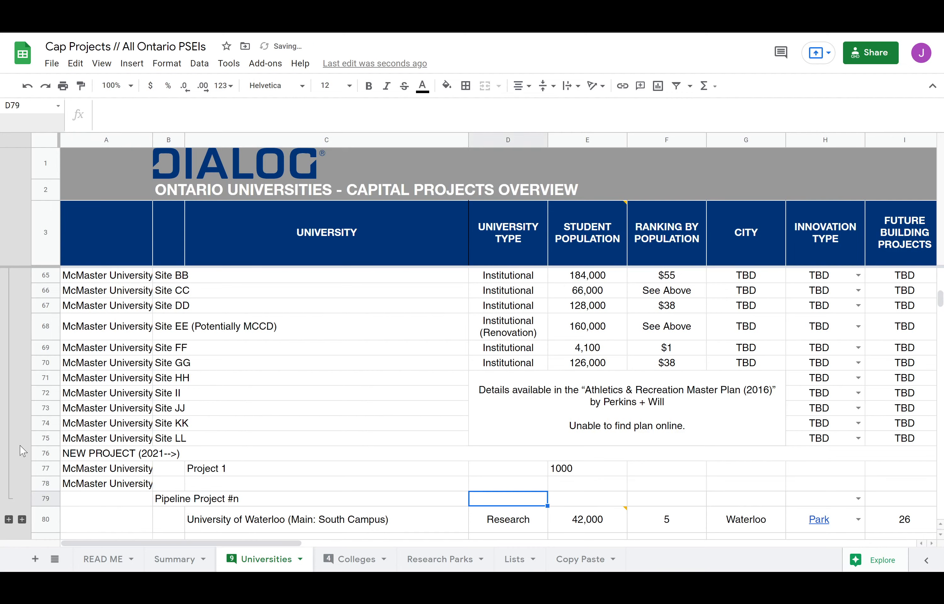
{"action": "key", "text": "Up"}
{"action": "key", "text": "Left"}
{"action": "type", "text": "Projec"}
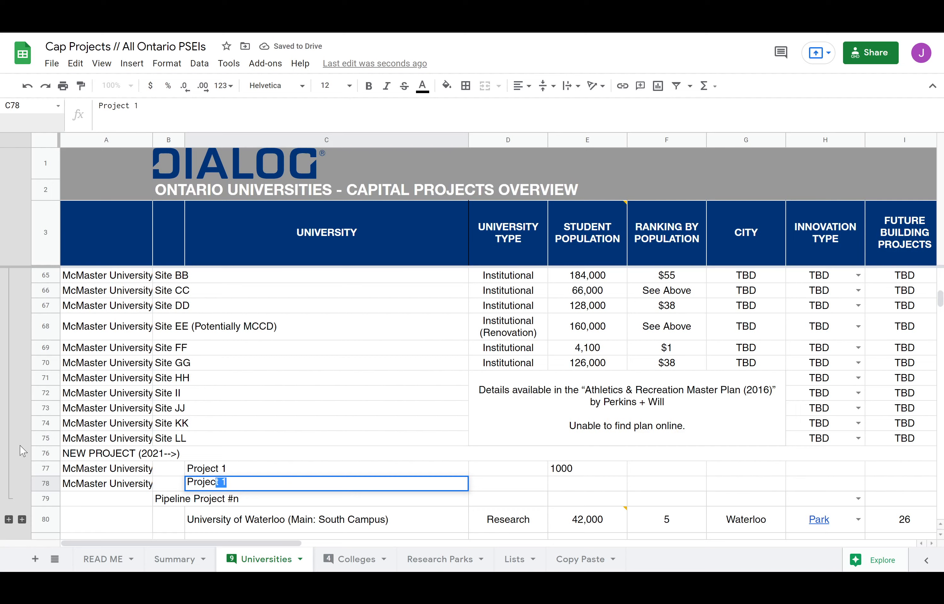
{"action": "type", "text": "t 2"}
{"action": "key", "text": "Tab"}
{"action": "key", "text": "Tab"}
{"action": "type", "text": "2000"}
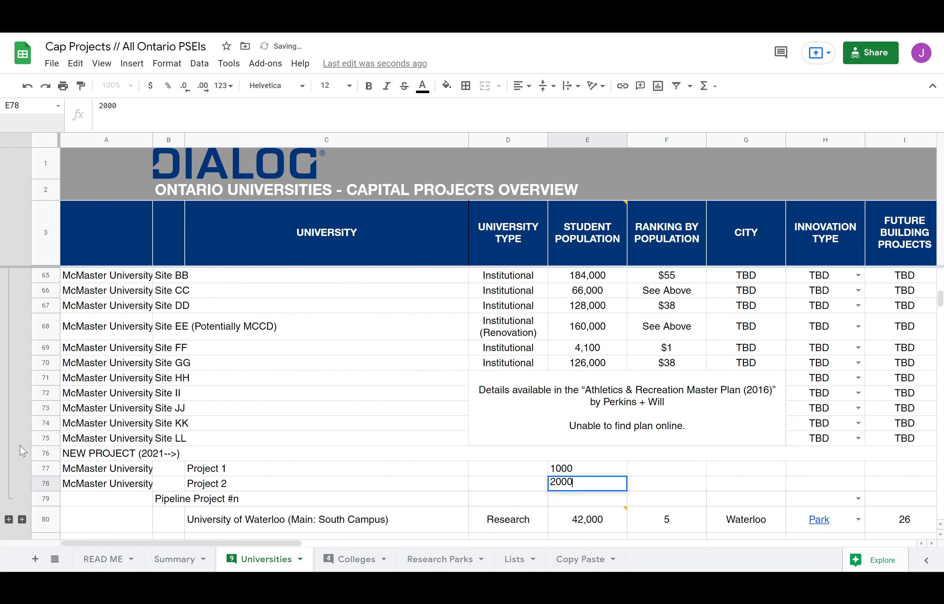
{"action": "key", "text": "Return"}
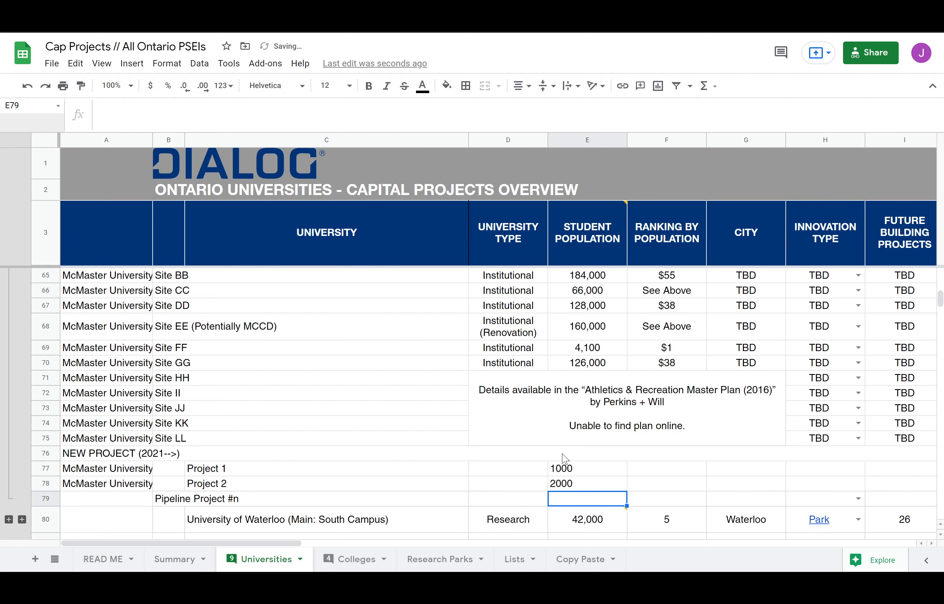
Step: Try inserting a blank row between Project 1 and Project 2, and remove it again
{"action": "left_click_drag", "start_coordinate": [559, 471], "coordinate": [559, 485]}
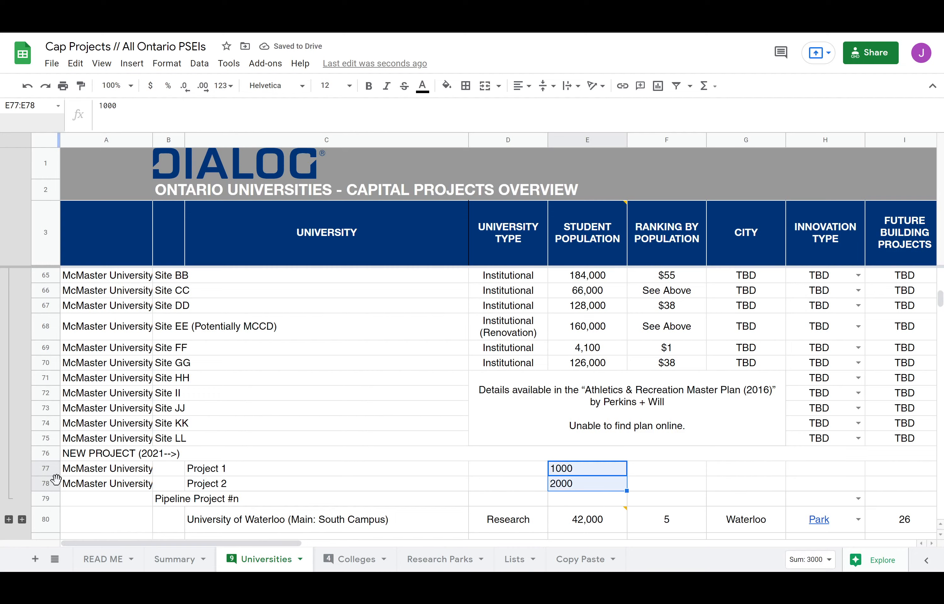
{"action": "right_click", "coordinate": [45, 483]}
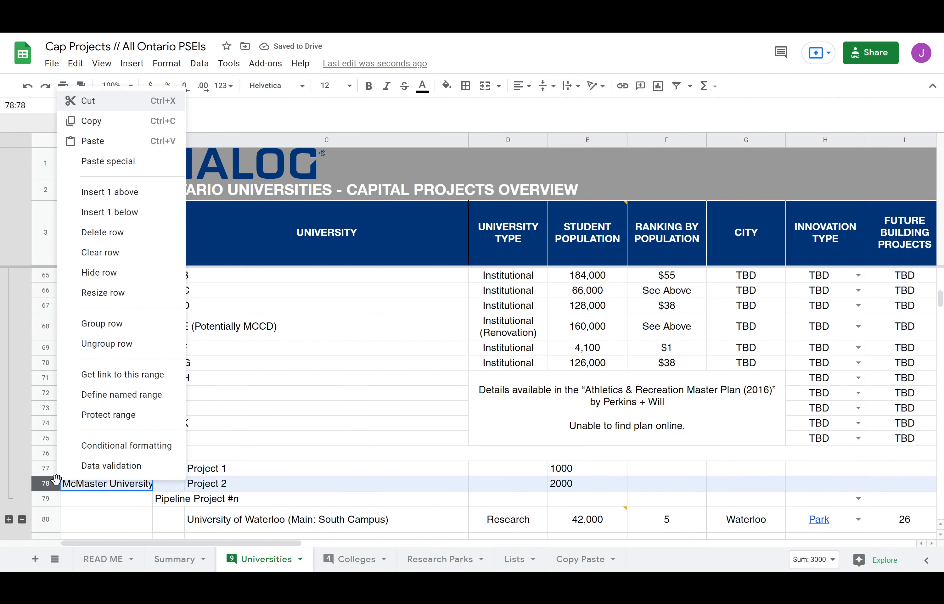
{"action": "left_click", "coordinate": [125, 191]}
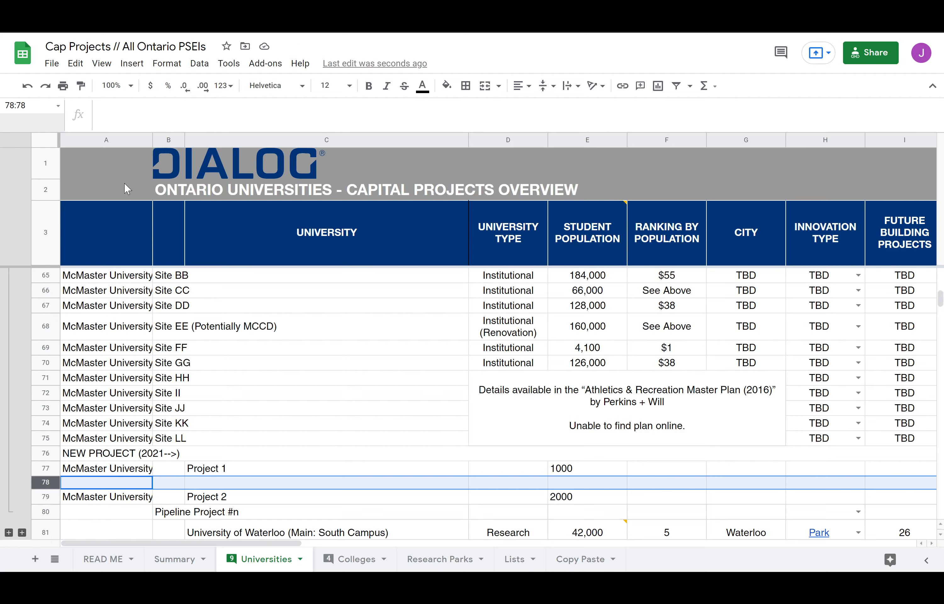
{"action": "key", "text": "ctrl+alt+minus"}
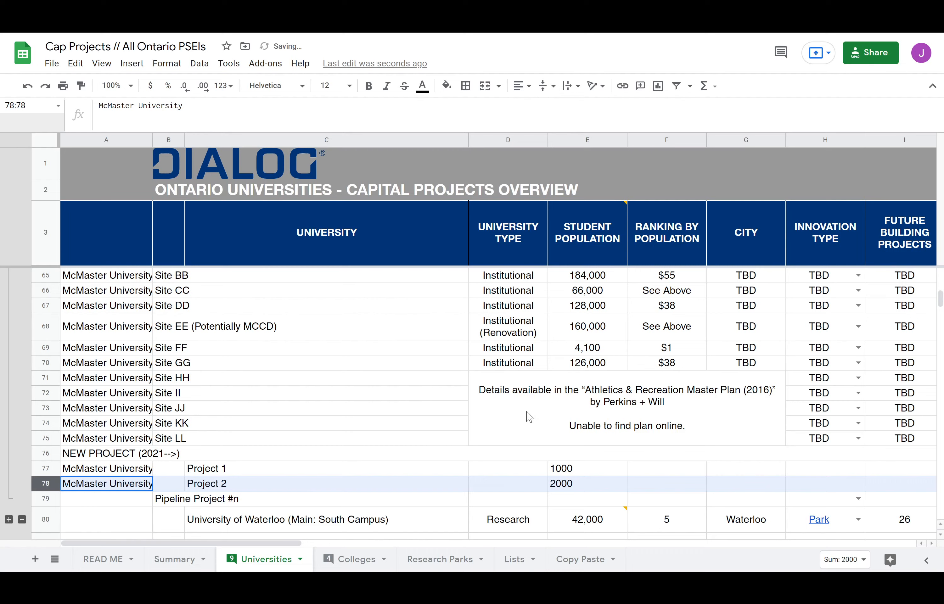
Step: Review the ranges in McMaster University's Future Building Projects formula in I5 and leave it without editing
{"action": "scroll", "coordinate": [635, 396], "scroll_direction": "up", "scroll_amount": 20}
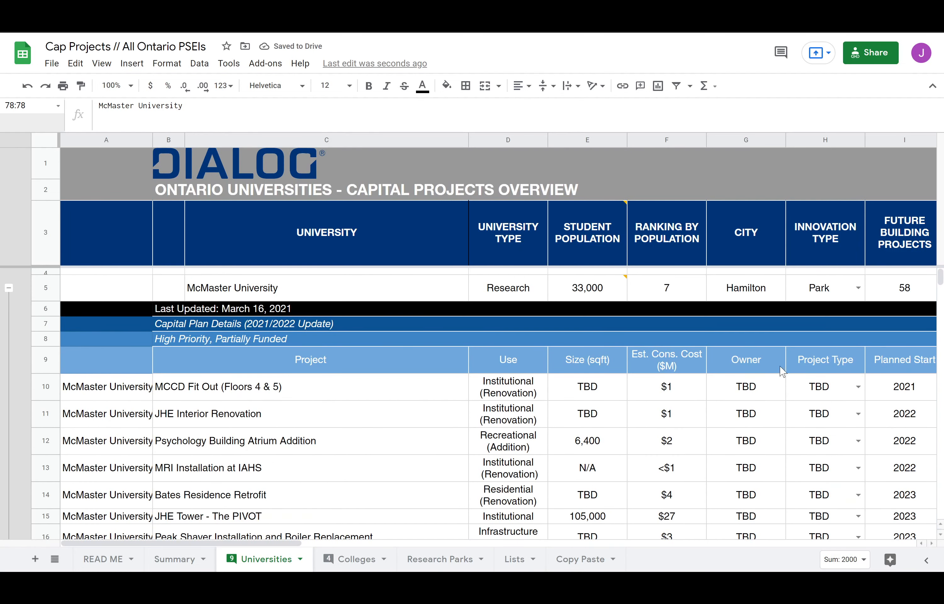
{"action": "left_click", "coordinate": [912, 284]}
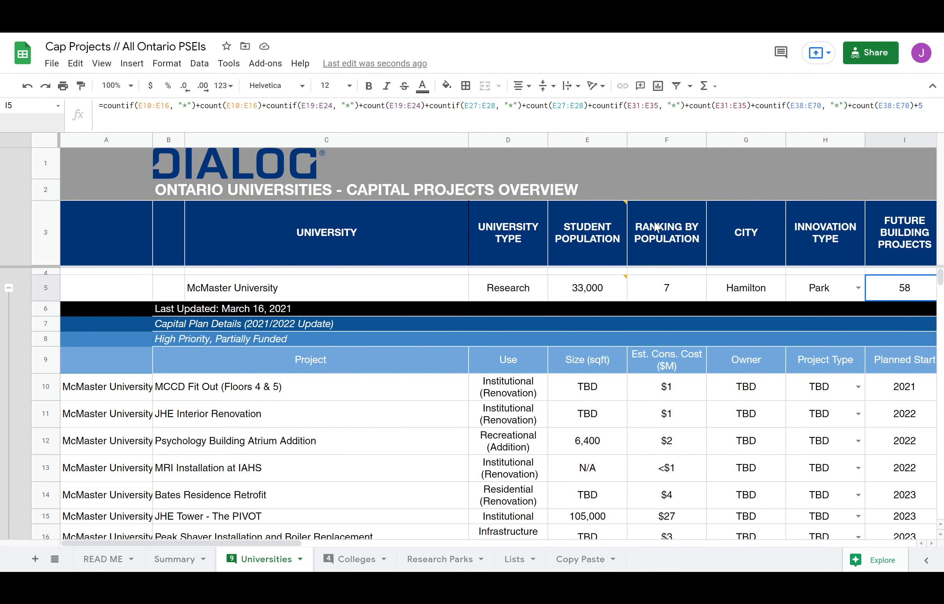
{"action": "left_click", "coordinate": [359, 106]}
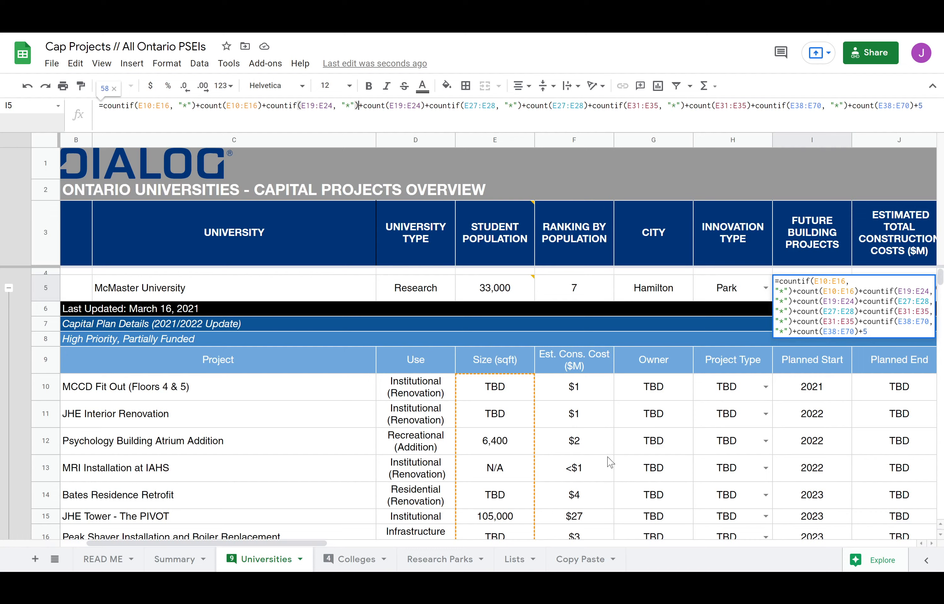
{"action": "left_click", "coordinate": [586, 478]}
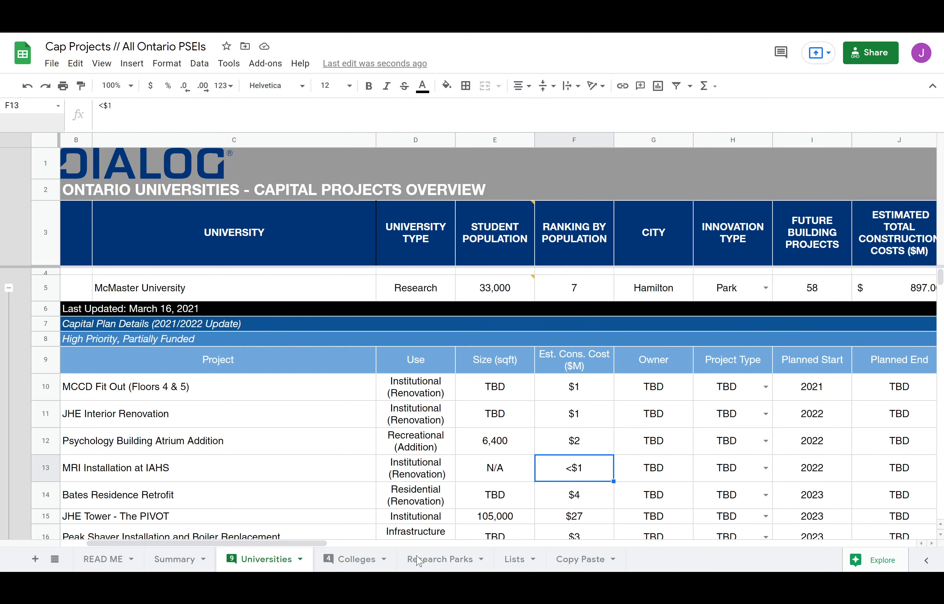